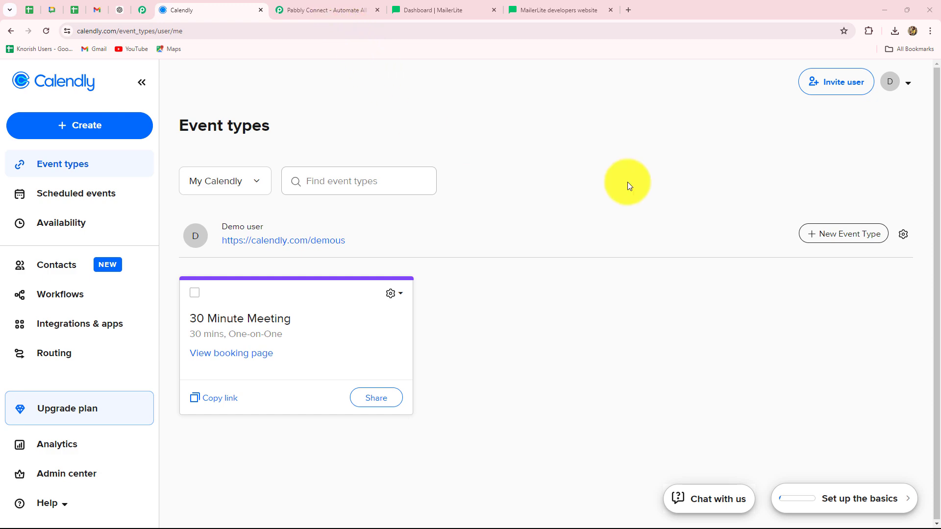
On the Pabbly site, dismiss the limited-time offer popup, sign in, and scroll the All Apps page
left_click(301, 6)
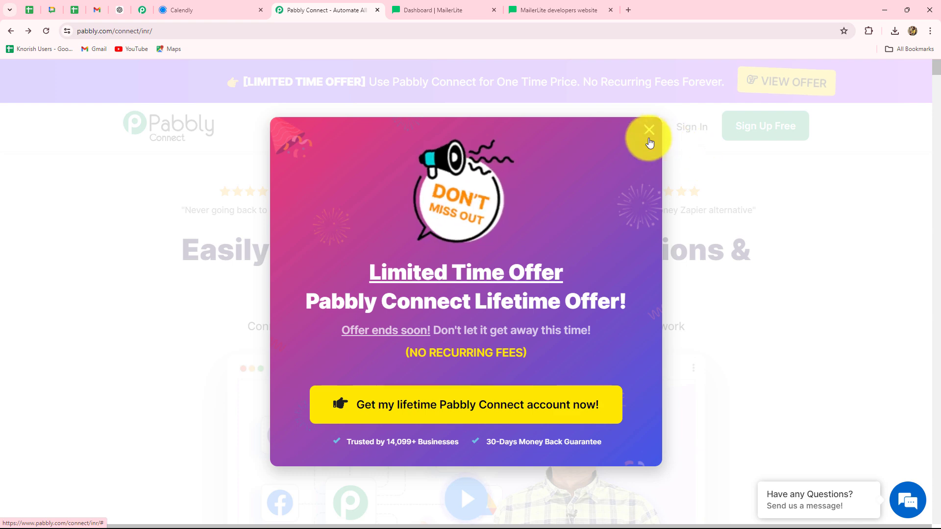
left_click(647, 140)
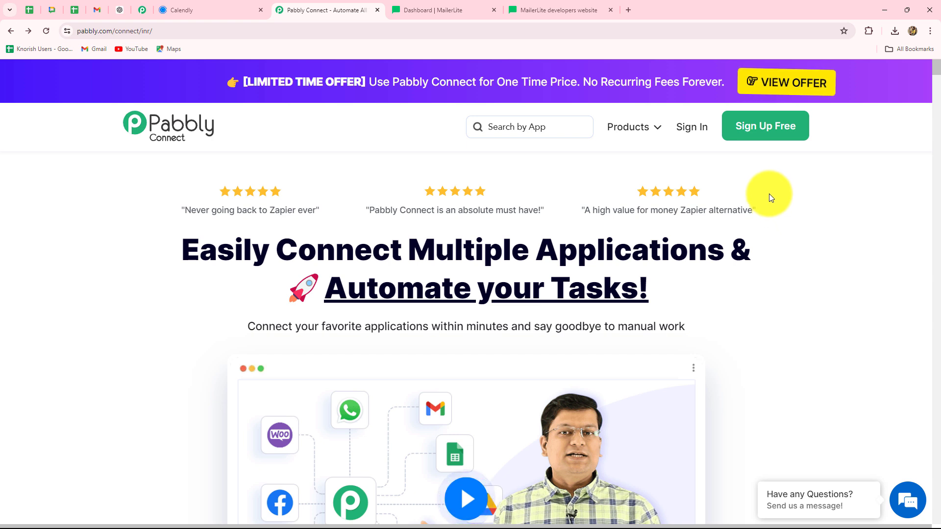
left_click(701, 128)
scroll(486, 401, "down", 3)
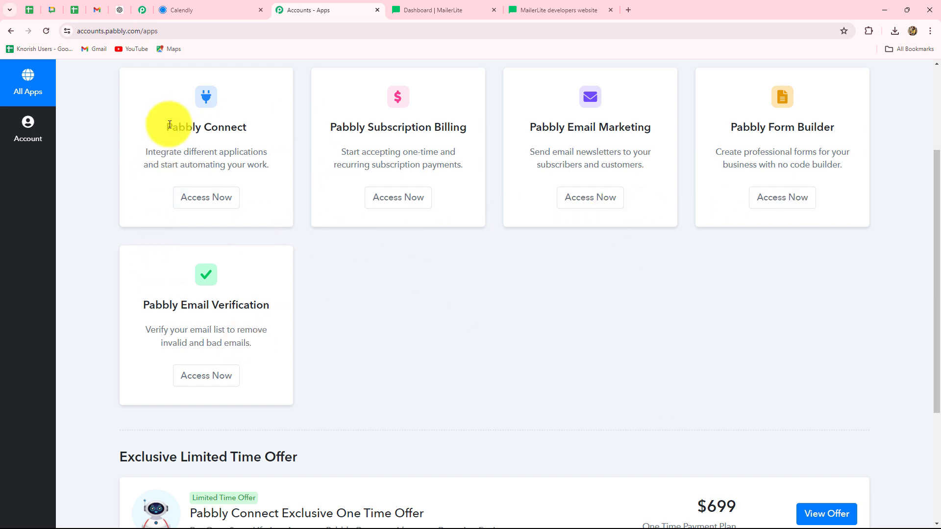
left_click_drag(168, 126, 239, 143)
Open the Pabbly Connect dashboard in a new tab via Access Now and start Create Workflow
left_click(216, 196)
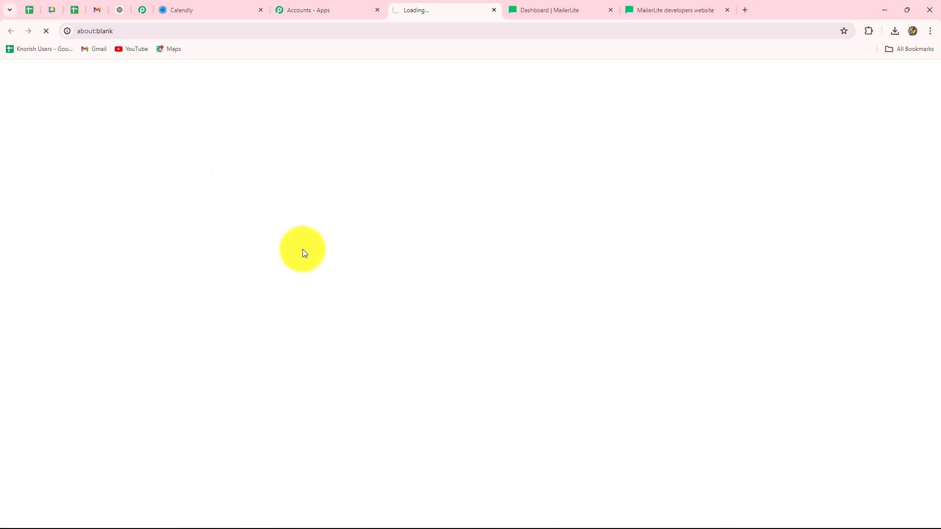
scroll(756, 398, "down", 3)
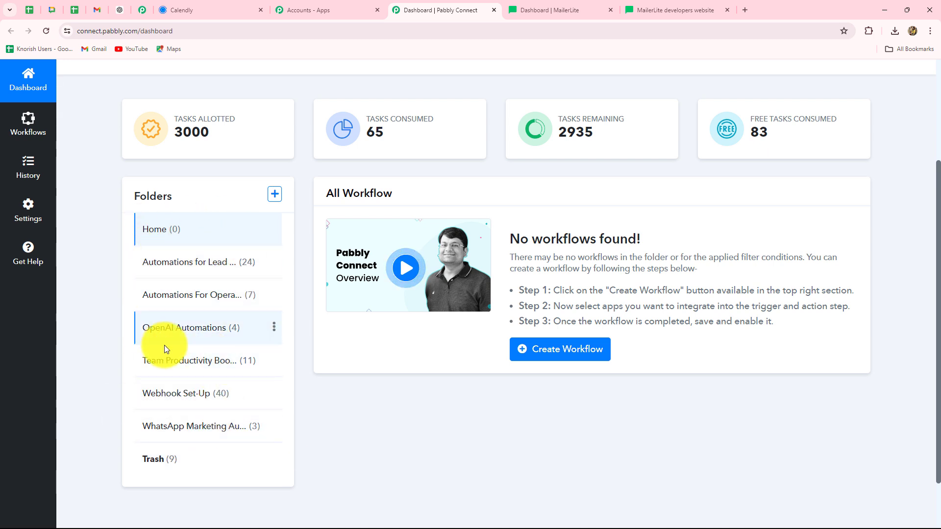
scroll(519, 473, "up", 1)
scroll(519, 472, "up", 3)
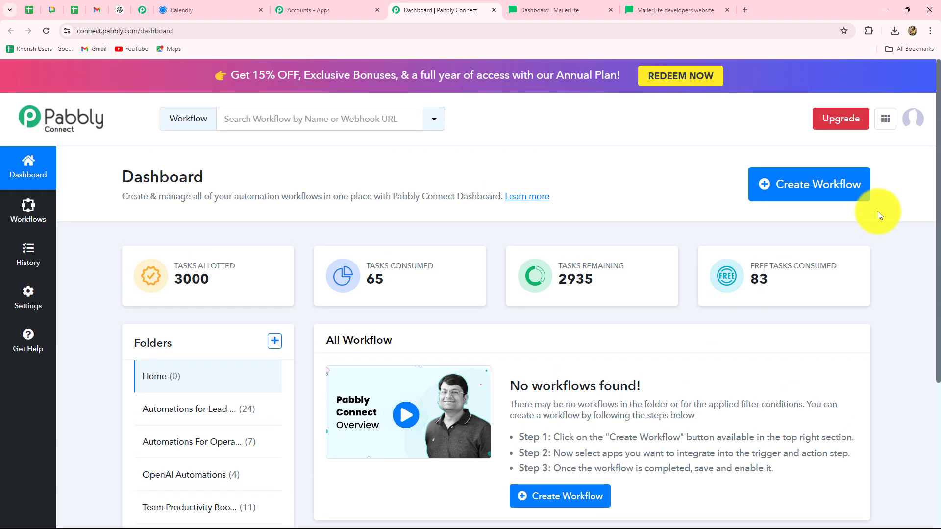
left_click(800, 199)
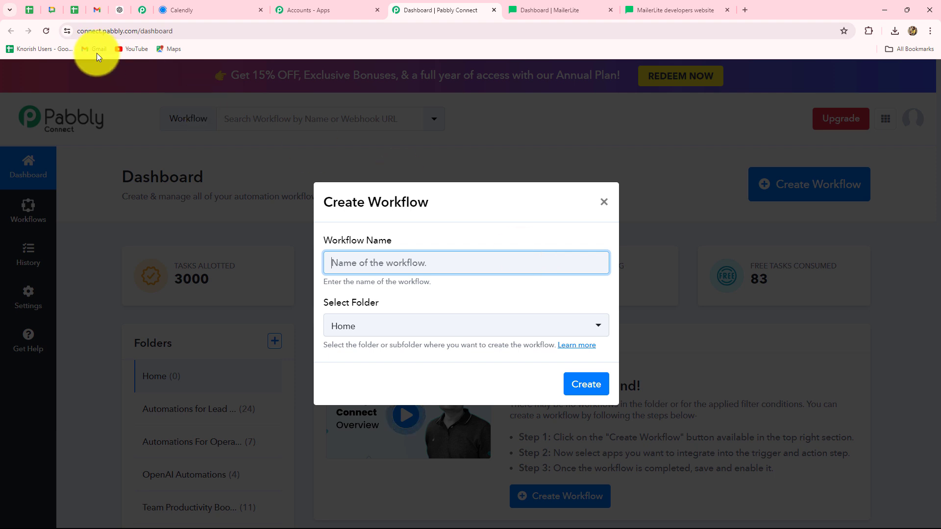
Create 'Send Calendly Invitee Details to Other Application using API by Pabbly' in Automations for Lead Management
key("ctrl+v")
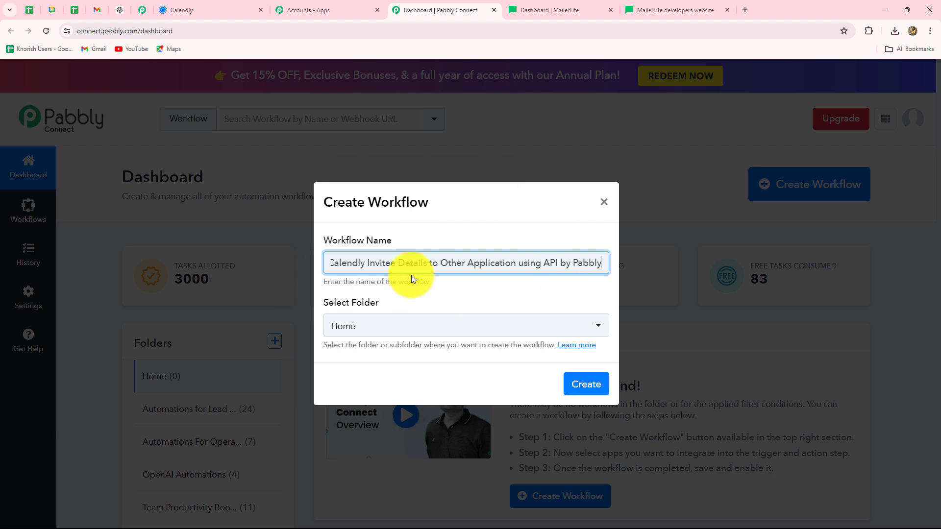
left_click(459, 328)
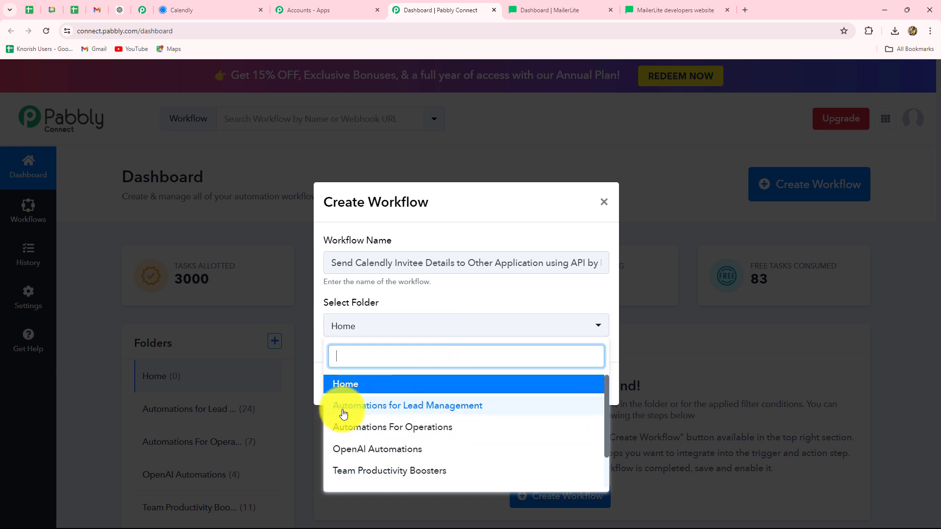
left_click(421, 410)
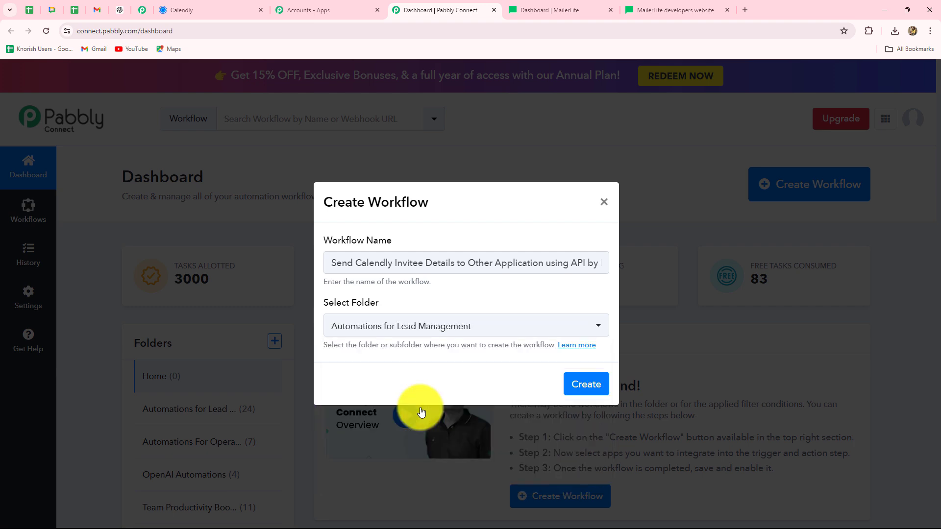
left_click(581, 386)
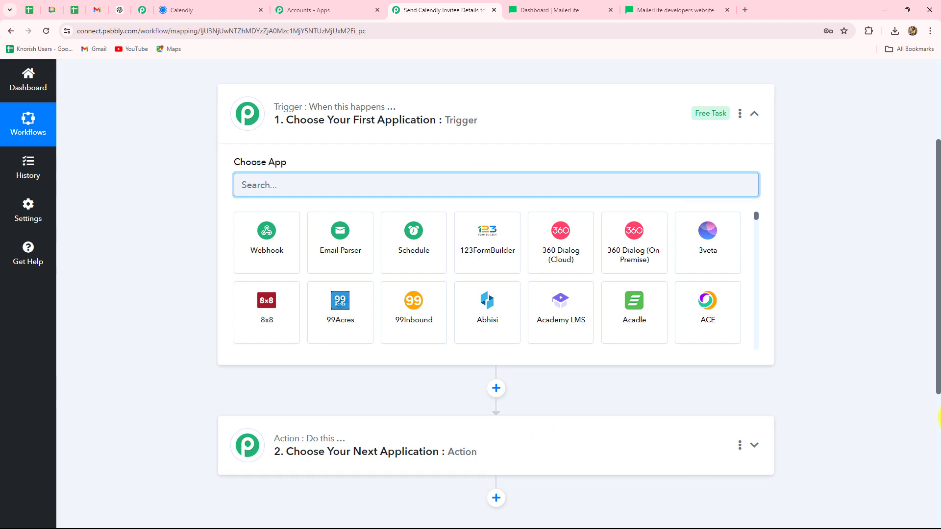
scroll(937, 412, "down", 2)
scroll(850, 466, "up", 3)
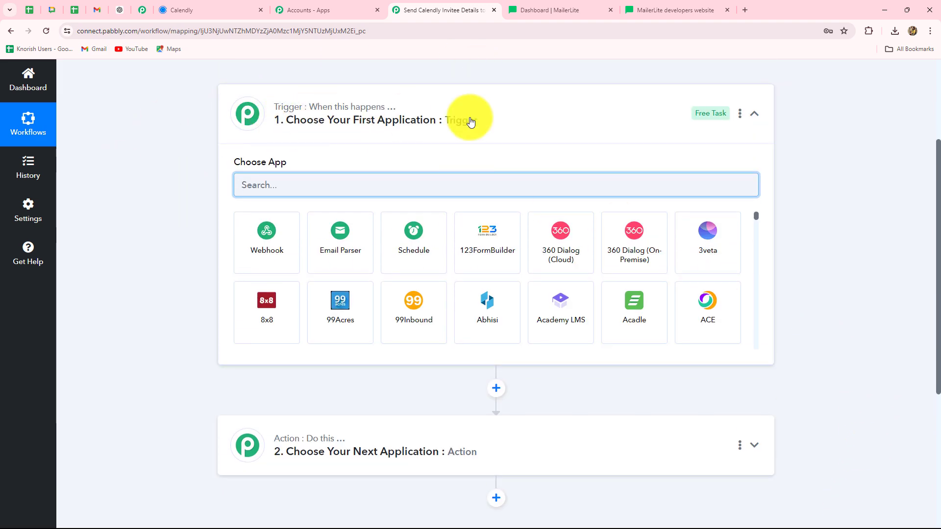
scroll(241, 377, "down", 3)
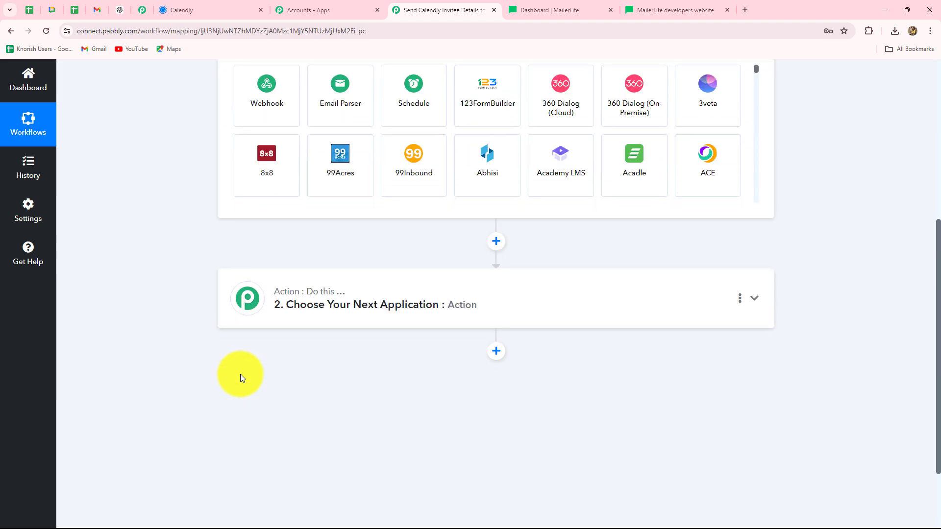
scroll(241, 377, "up", 3)
scroll(122, 263, "up", 1)
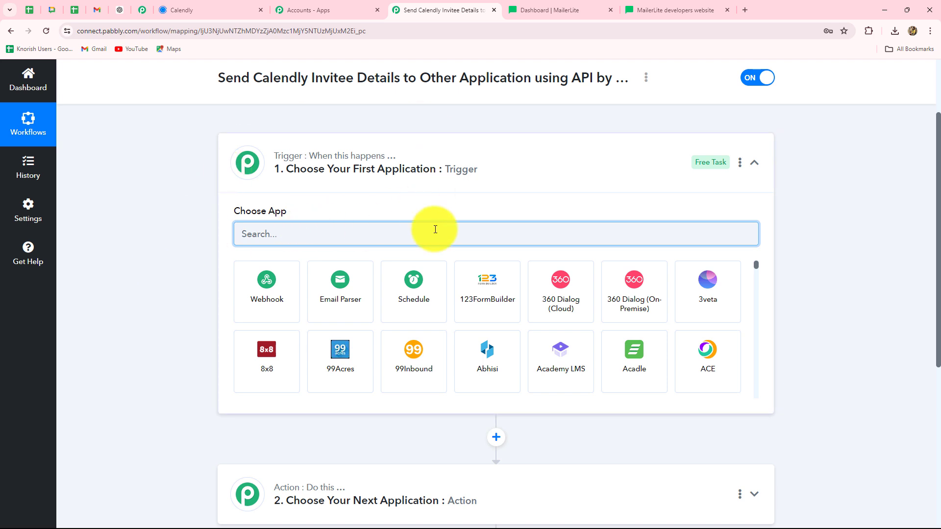
scroll(421, 265, "down", 2)
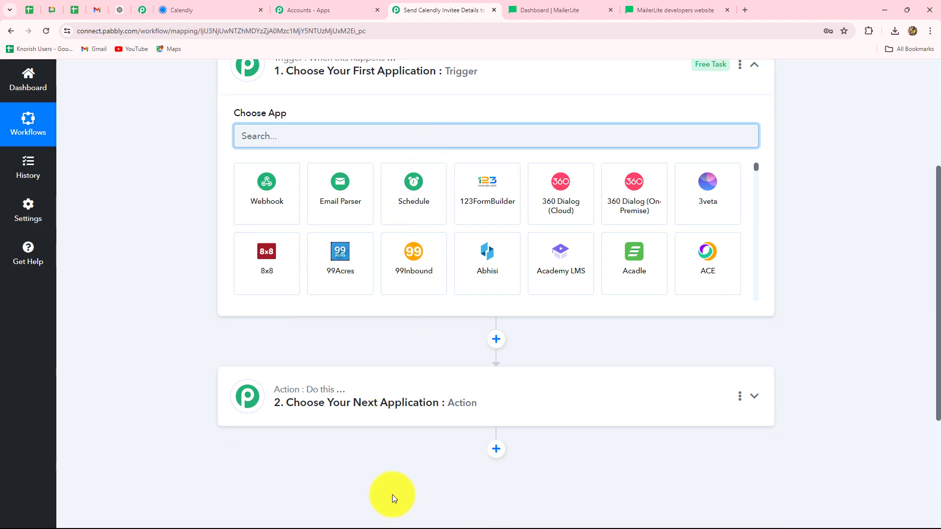
scroll(357, 440, "up", 2)
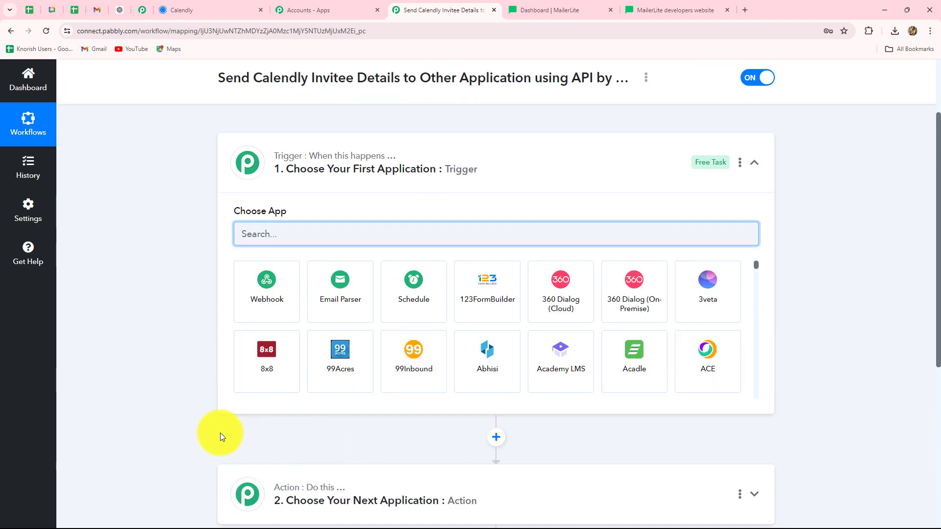
scroll(220, 433, "down", 3)
left_click(176, 8)
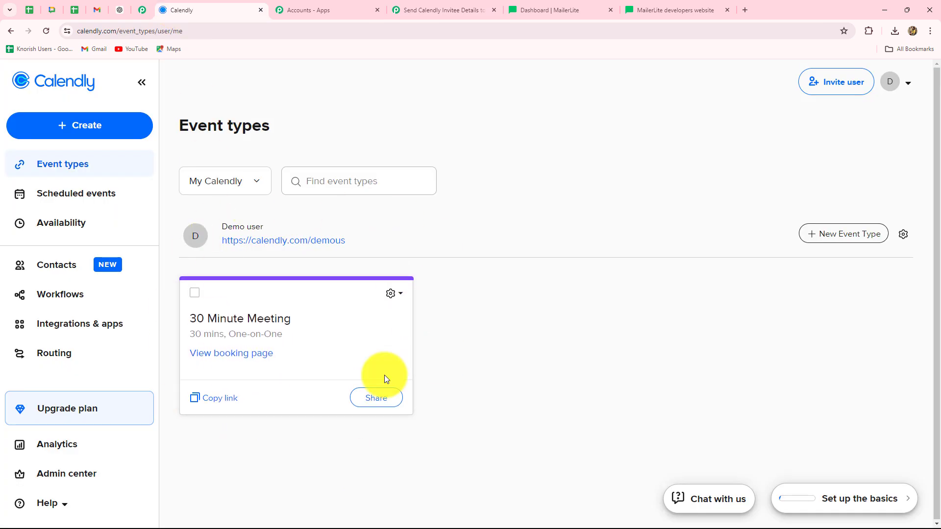
left_click(429, 6)
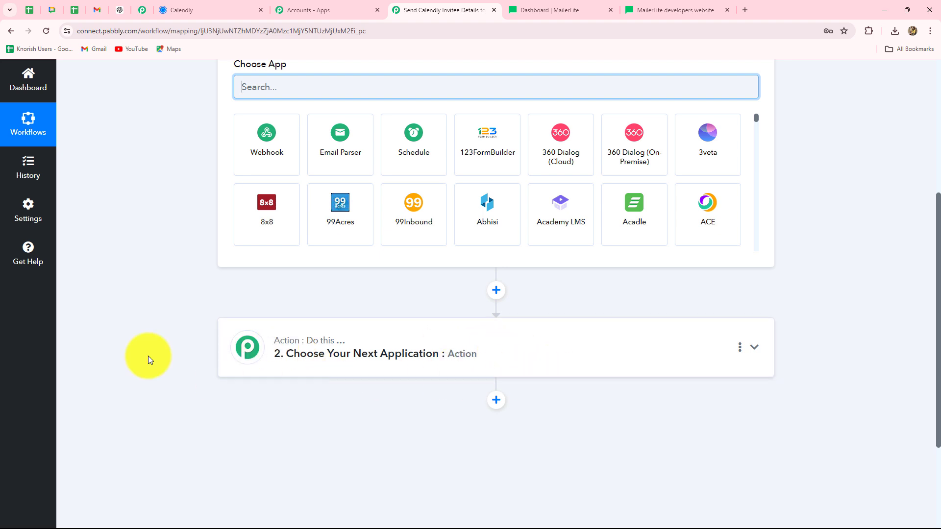
scroll(198, 172, "up", 3)
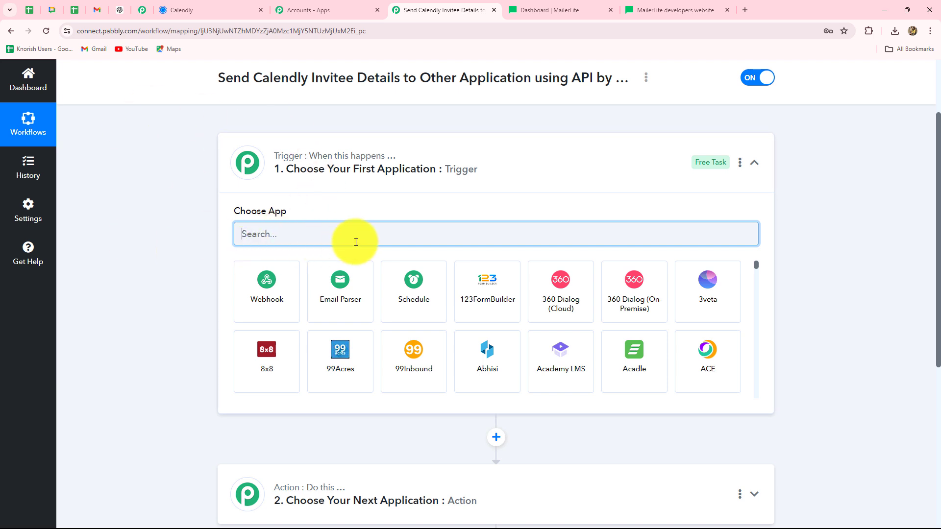
left_click(211, 10)
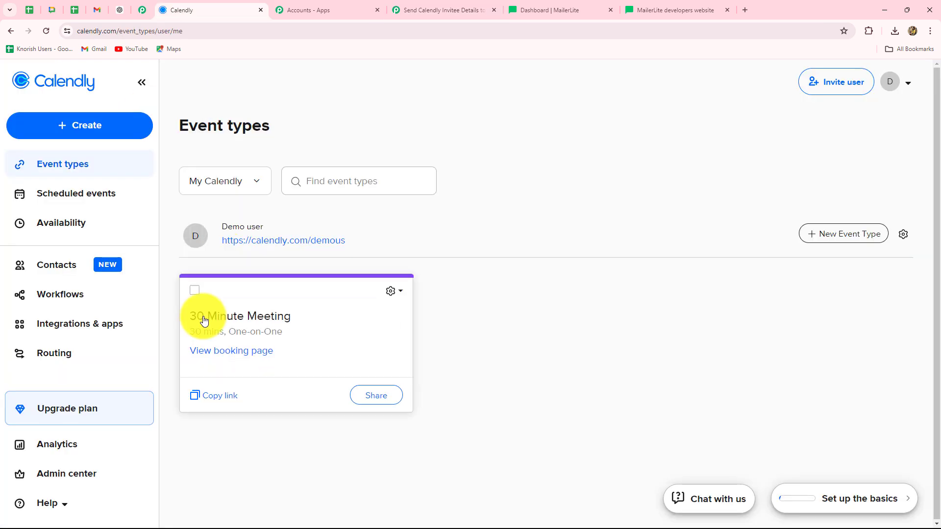
left_click(415, 11)
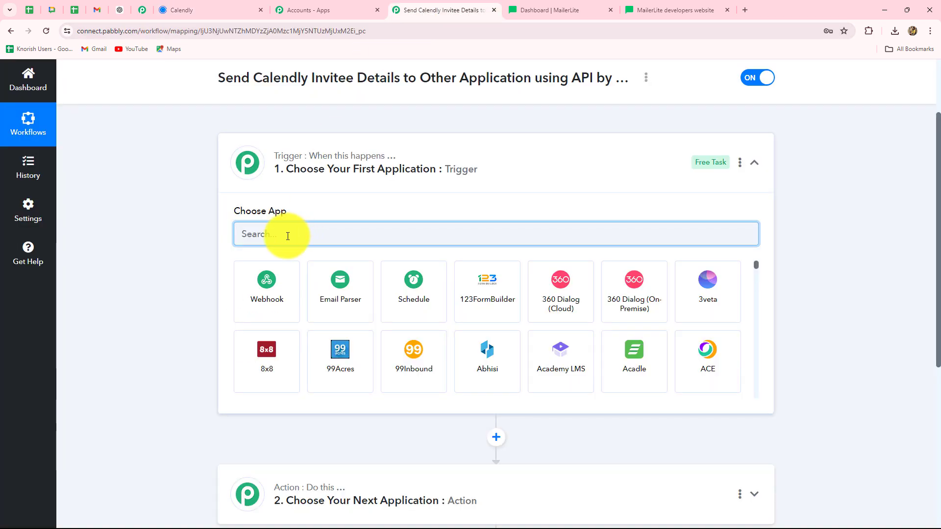
left_click(203, 10)
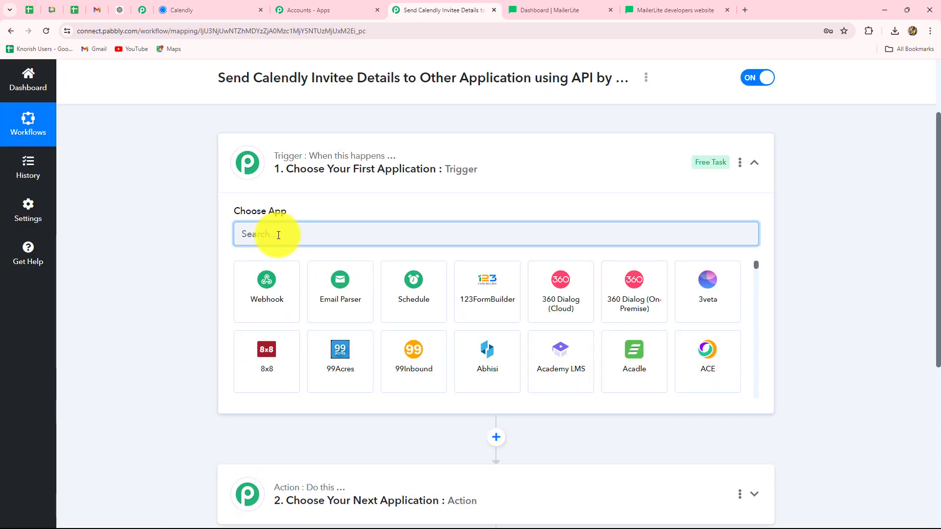
Set the trigger to Calendly's Invitee Created (User) event
type("Cal")
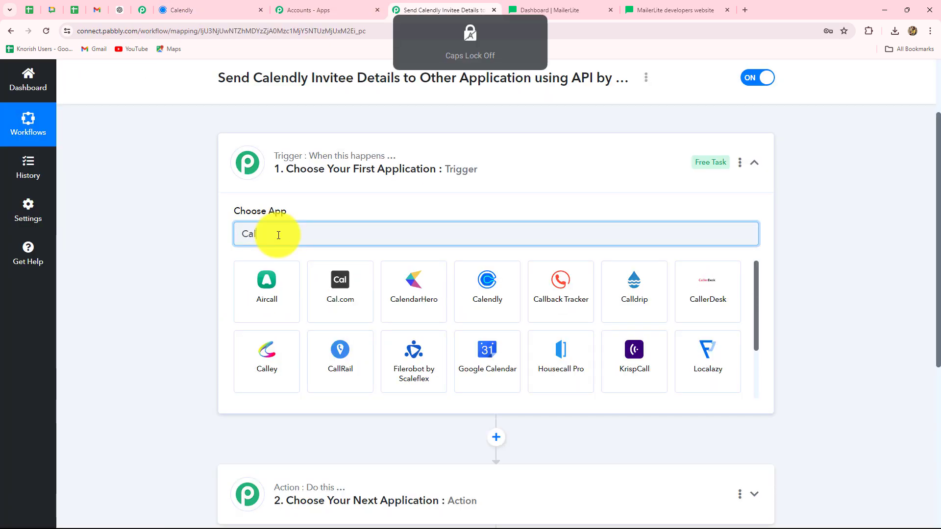
left_click(462, 296)
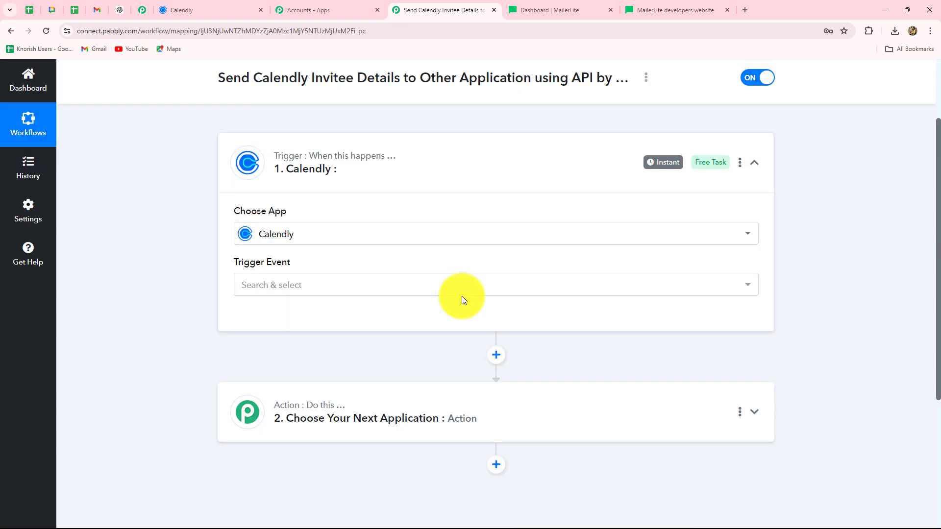
left_click(332, 286)
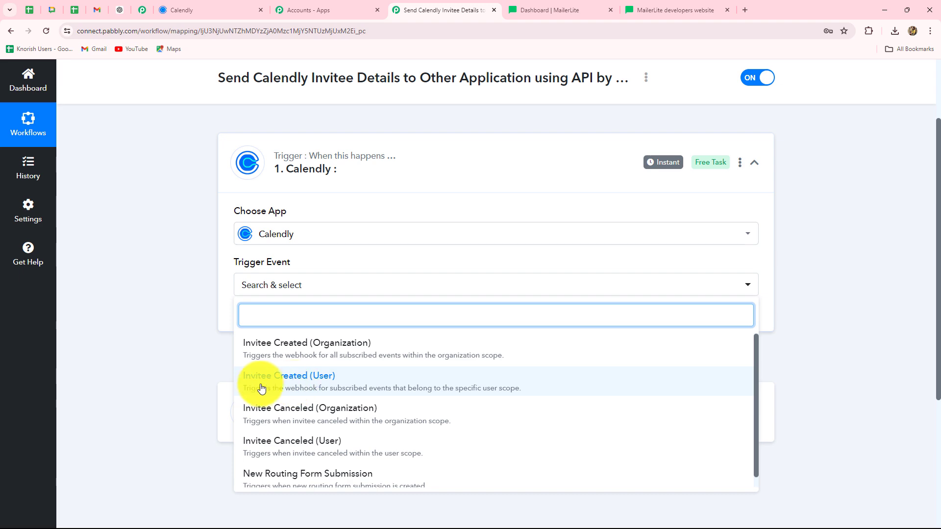
left_click(289, 380)
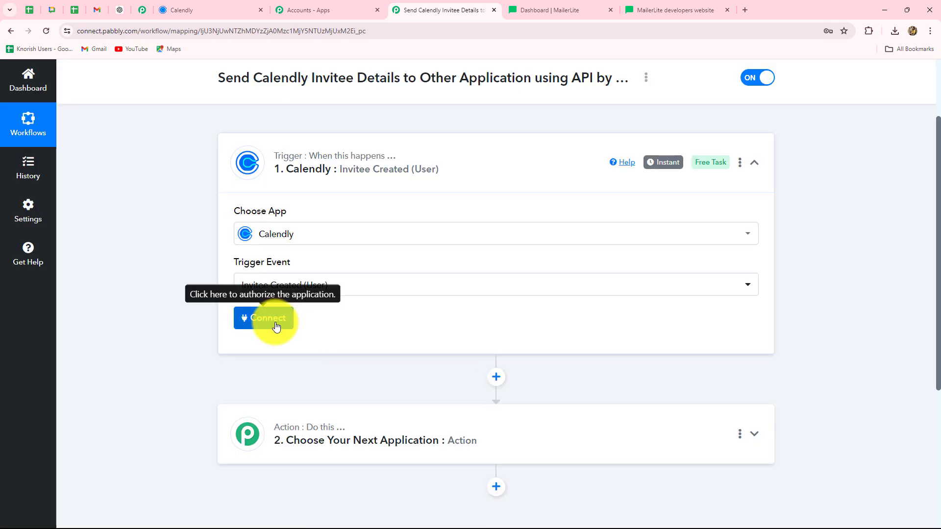
Add a new Calendly connection to the trigger and authorize Pabbly Connect's access
left_click(274, 321)
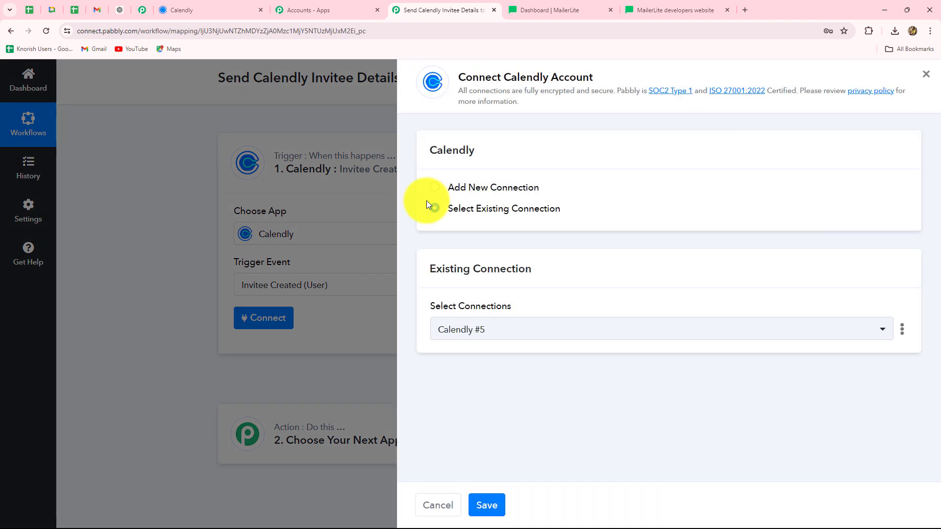
left_click(190, 9)
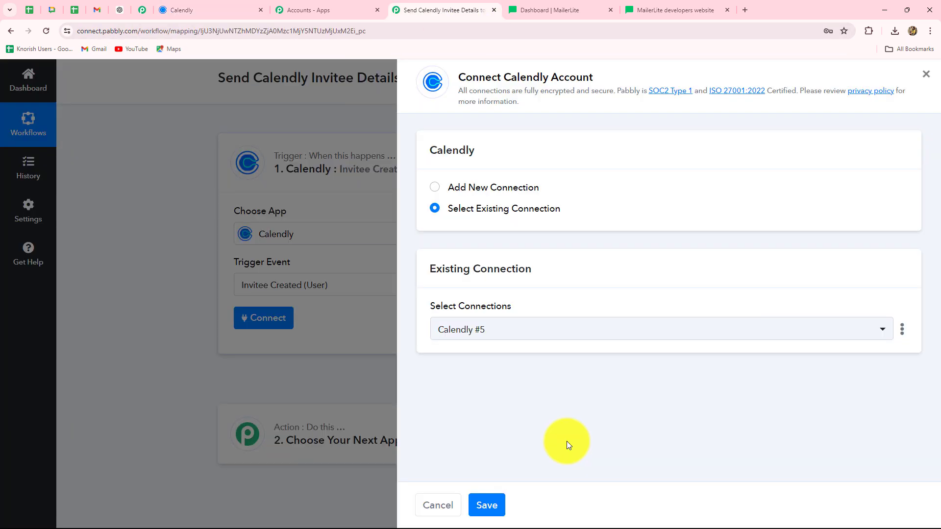
left_click(436, 187)
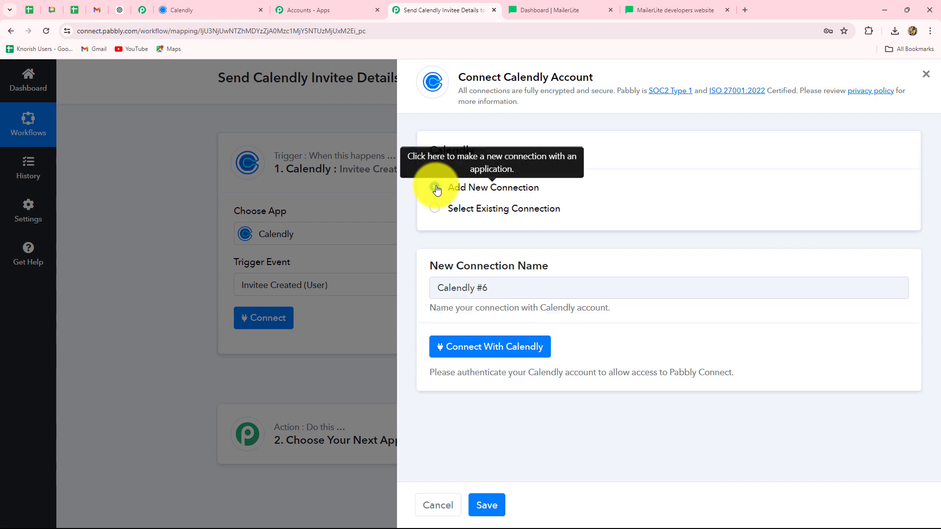
left_click(494, 352)
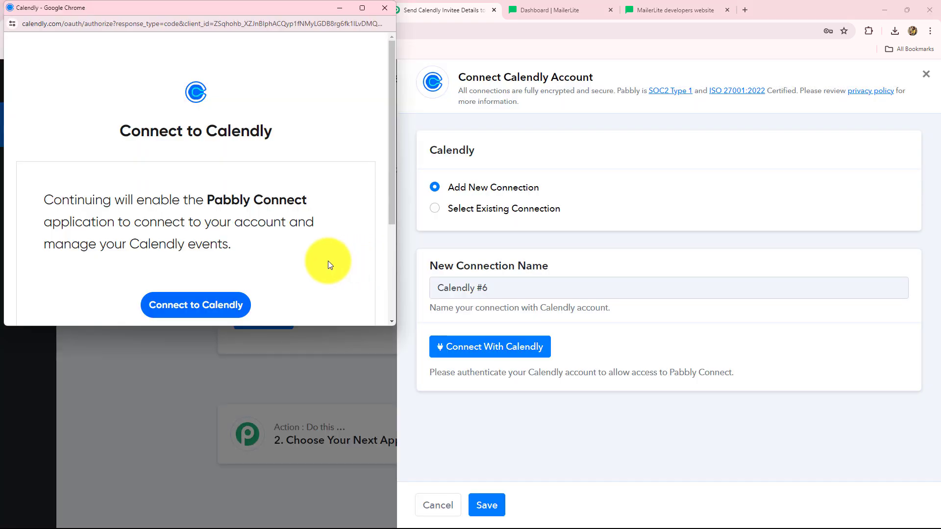
scroll(328, 263, "down", 2)
scroll(328, 261, "up", 2)
scroll(328, 261, "down", 2)
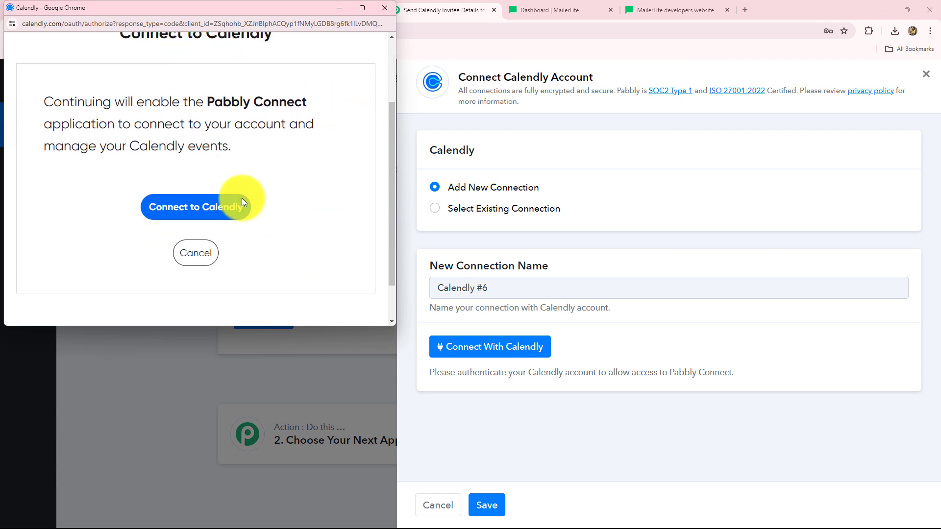
left_click(208, 210)
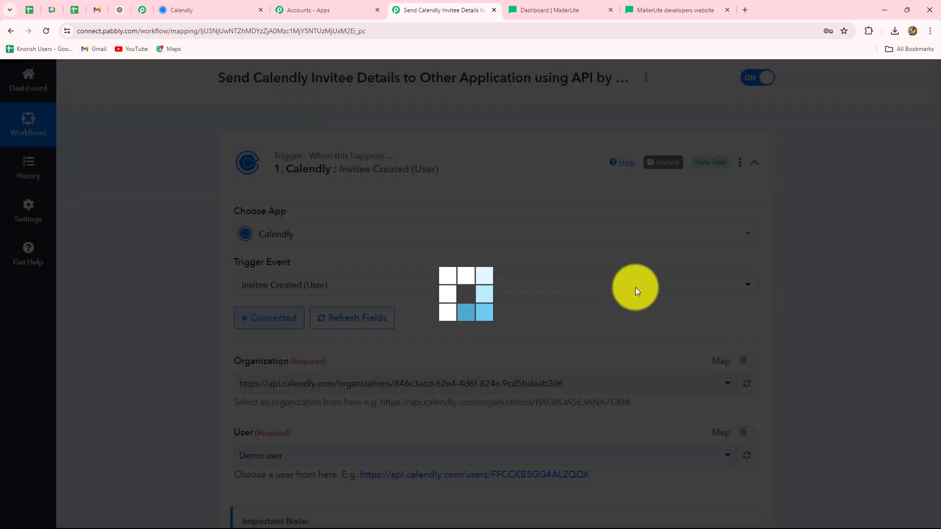
scroll(925, 337, "down", 1)
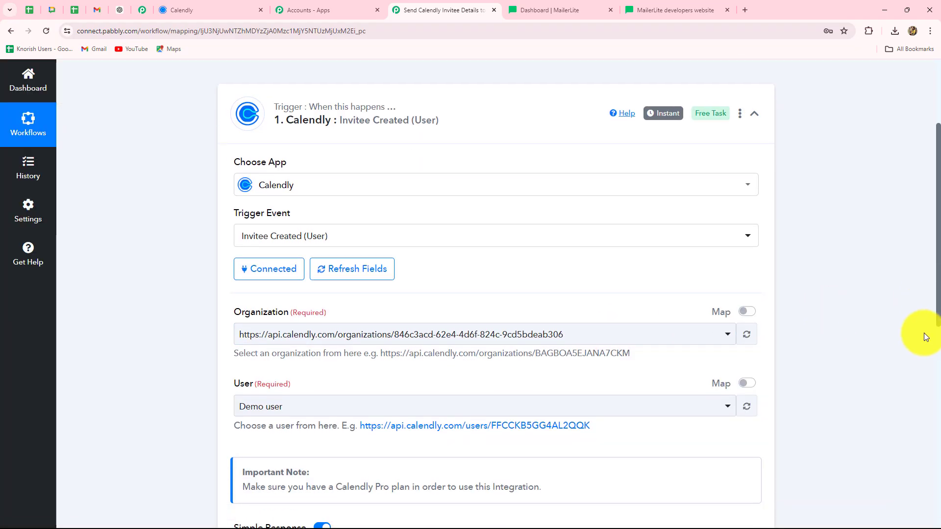
left_click(232, 4)
left_click(450, 6)
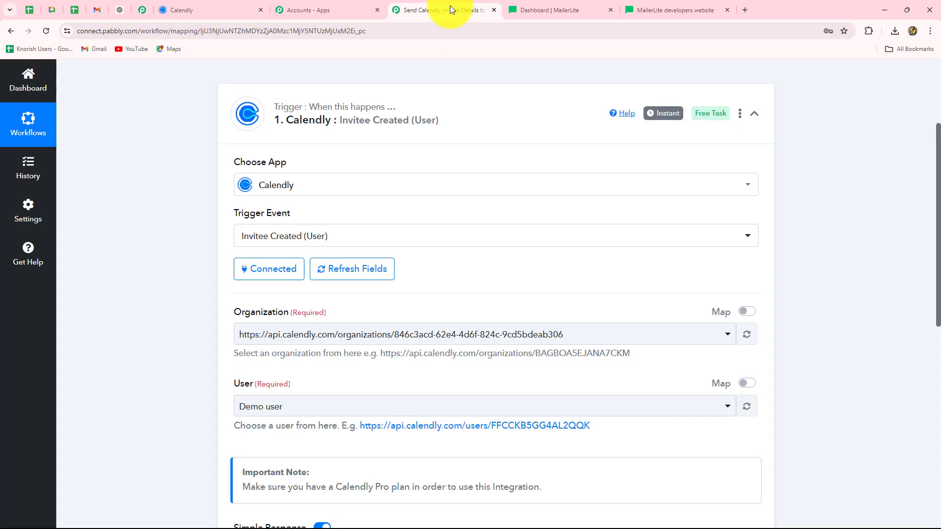
scroll(904, 312, "down", 2)
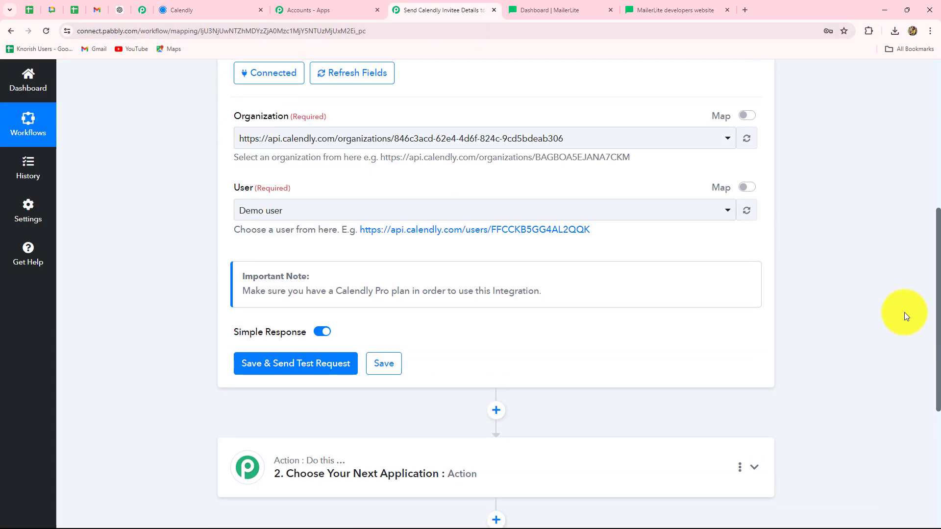
scroll(904, 313, "up", 1)
scroll(905, 313, "down", 2)
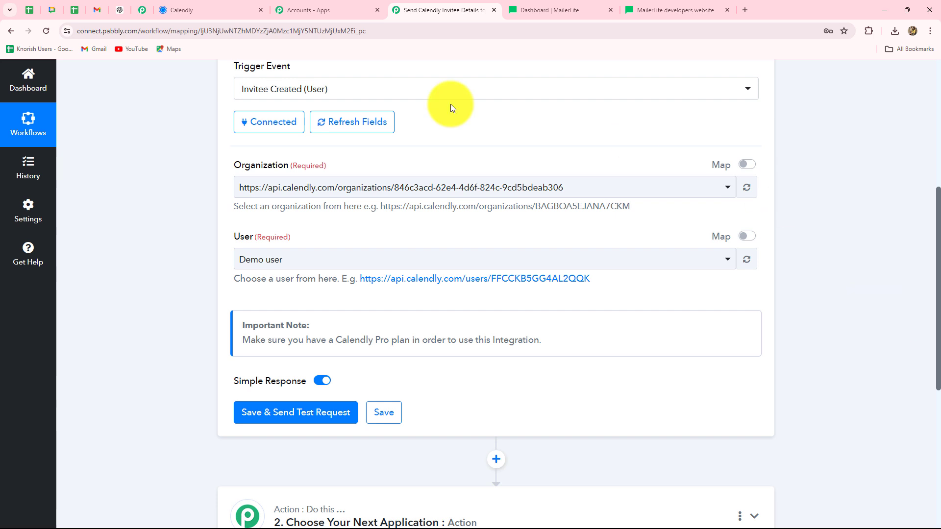
left_click(616, 190)
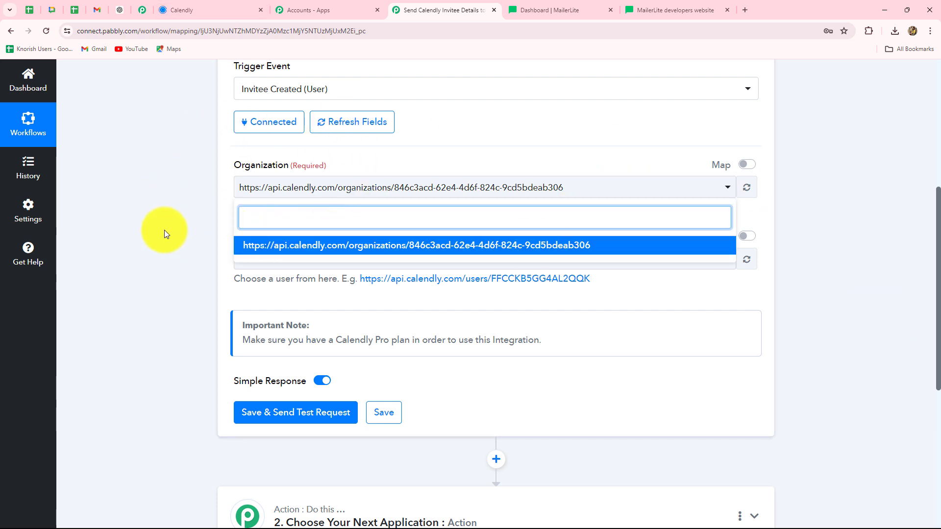
left_click(210, 272)
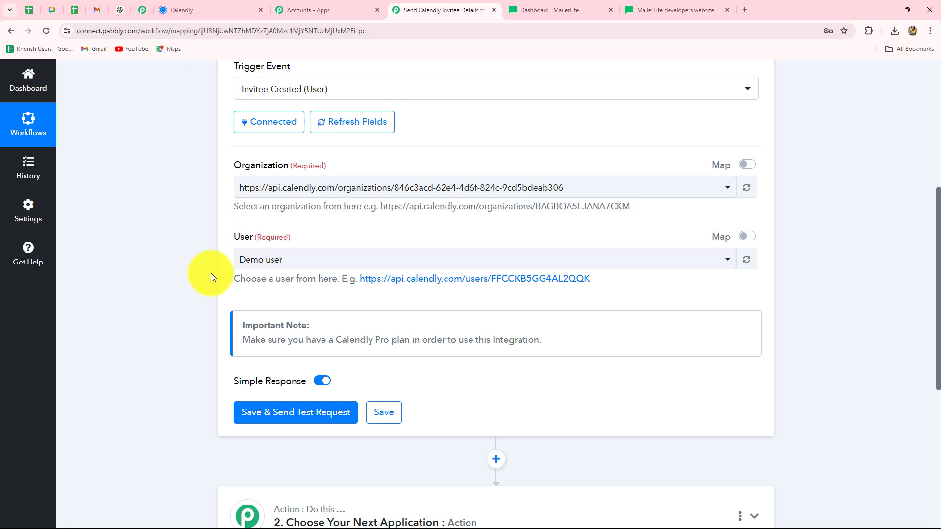
left_click(311, 263)
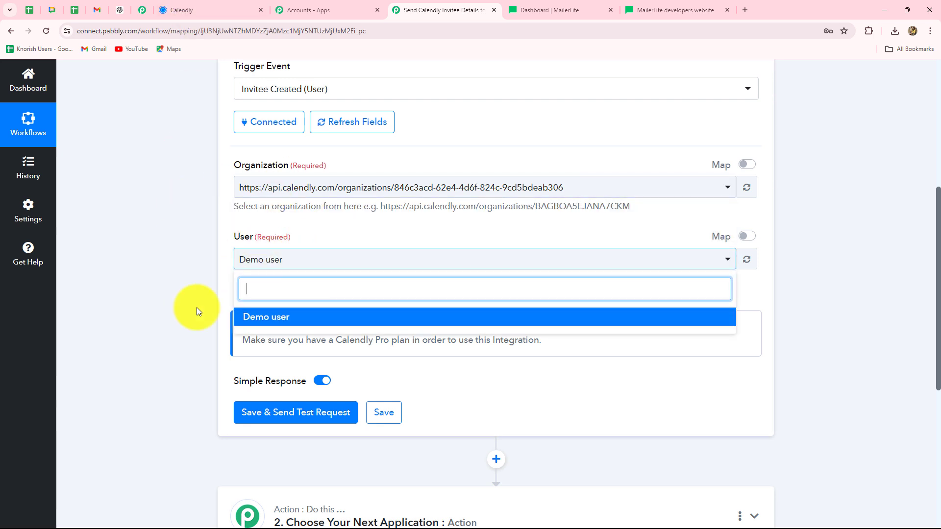
left_click(196, 312)
scroll(154, 320, "down", 2)
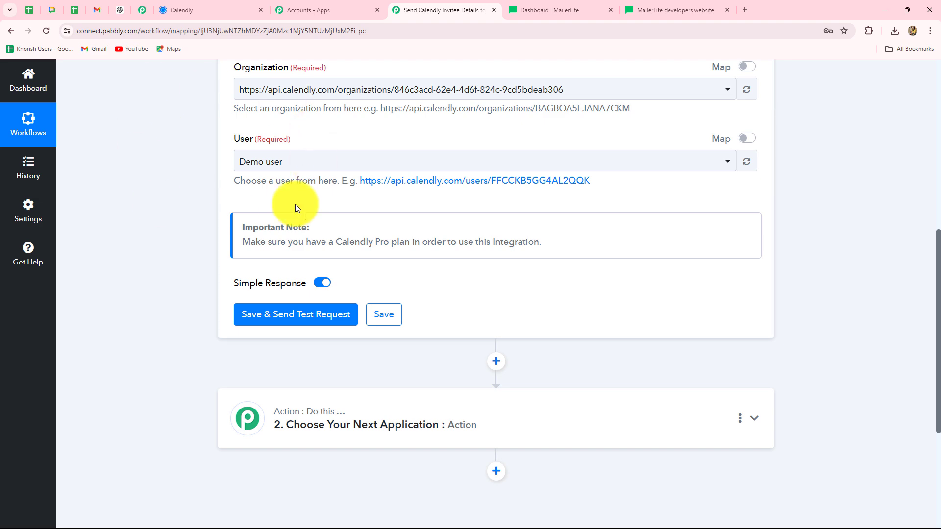
Save the Calendly trigger and send a test request so it waits for a webhook response
left_click(180, 9)
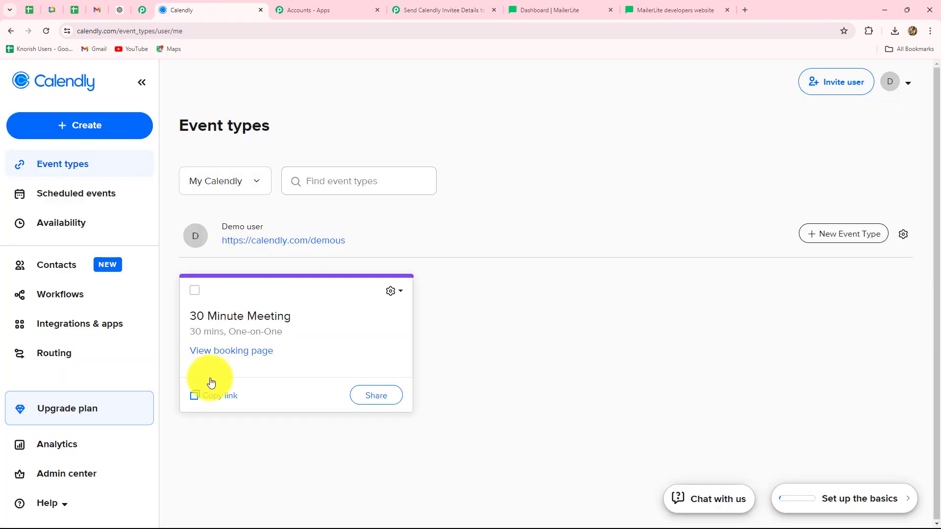
left_click(474, 10)
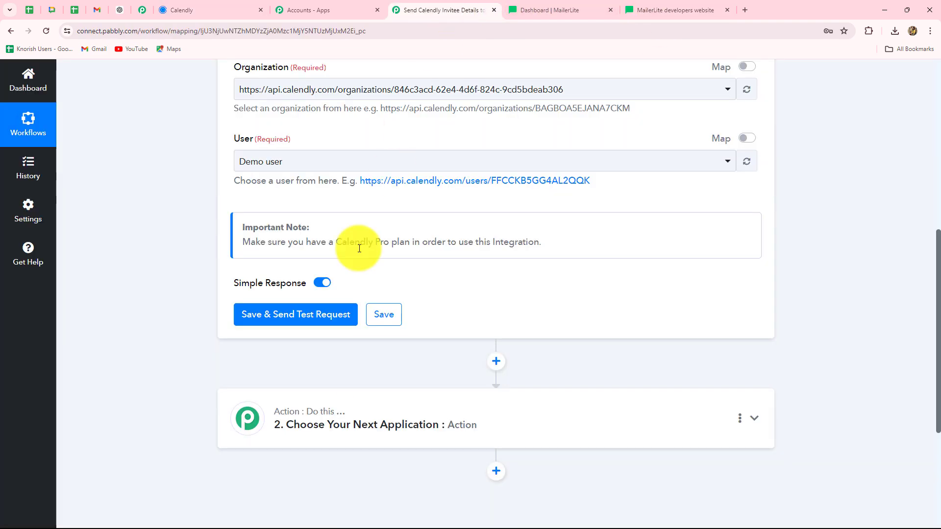
left_click(309, 314)
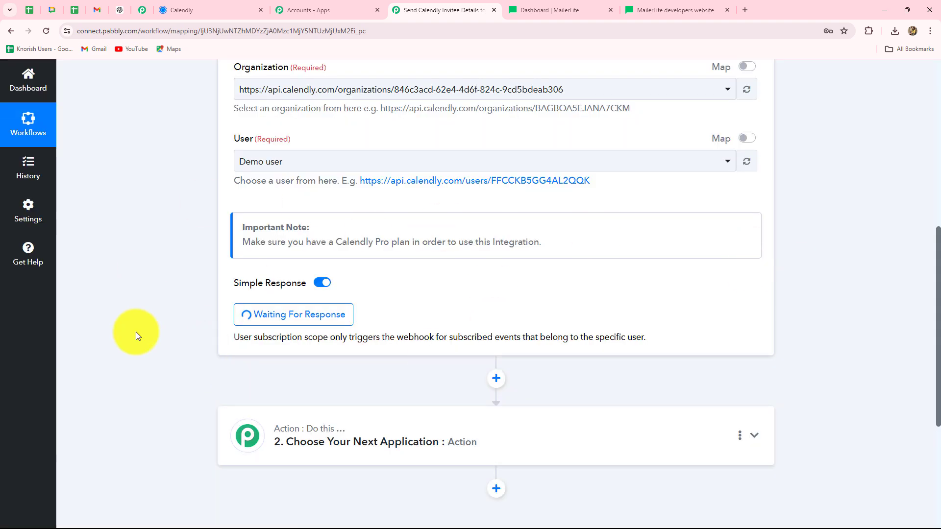
scroll(533, 309, "up", 4)
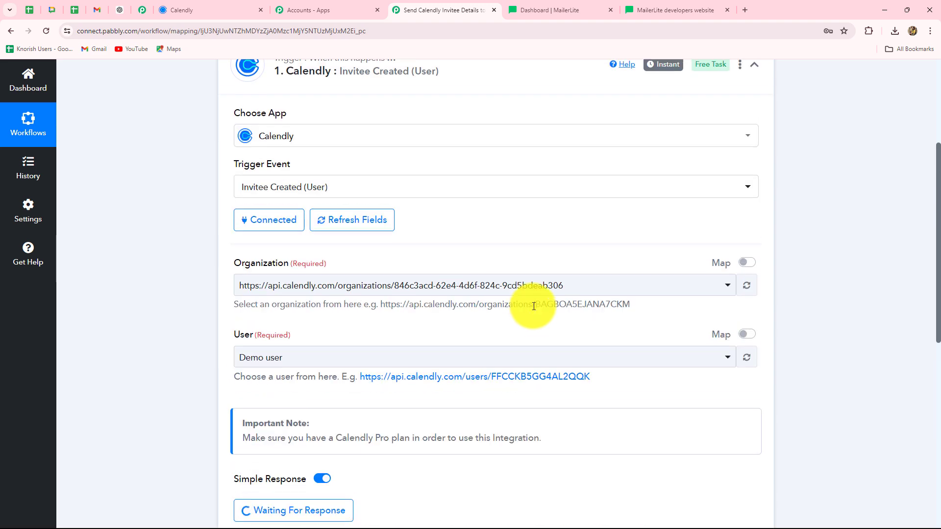
scroll(538, 316, "up", 2)
scroll(539, 316, "down", 1)
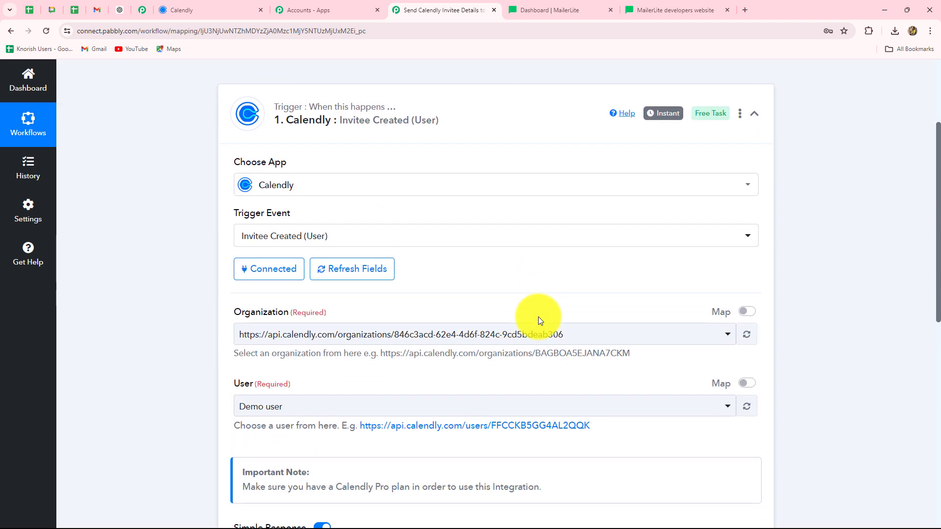
scroll(539, 321, "down", 3)
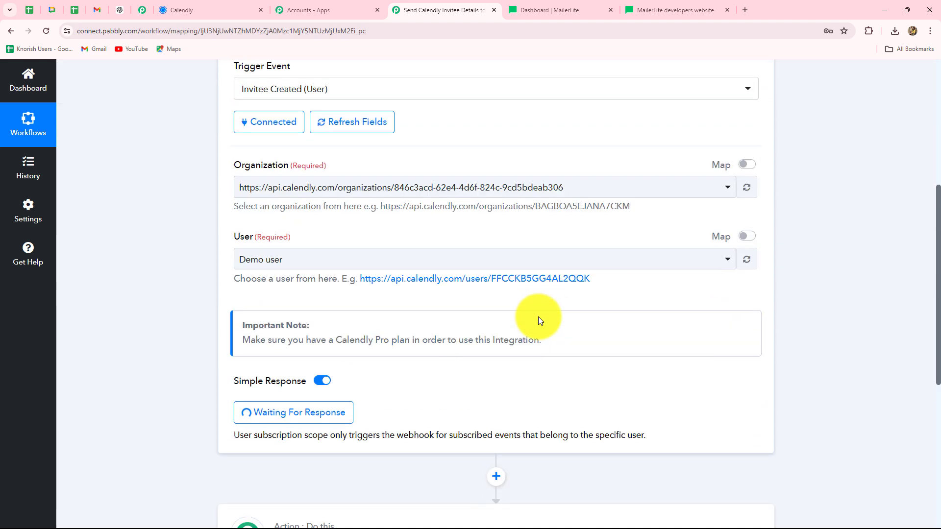
scroll(452, 199, "up", 3)
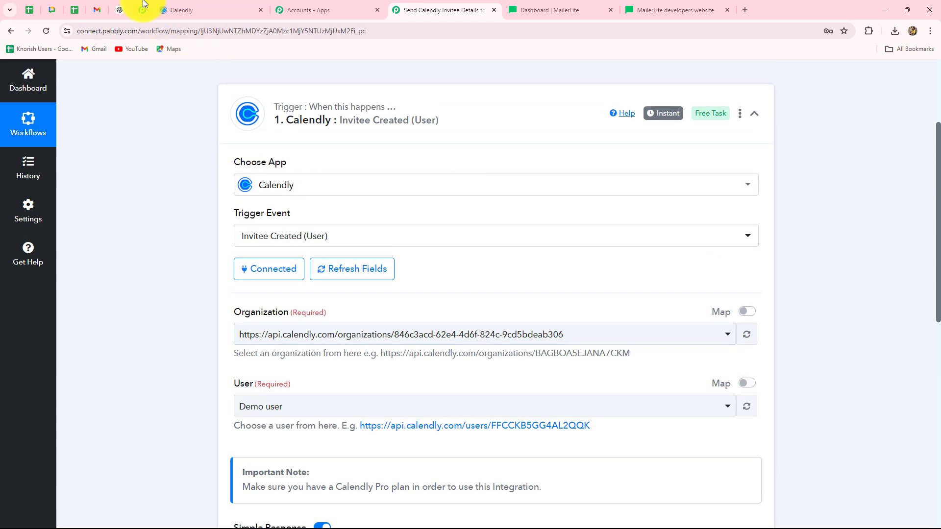
Copy the 30 Minute Meeting booking link and load it in a new tab
left_click(175, 7)
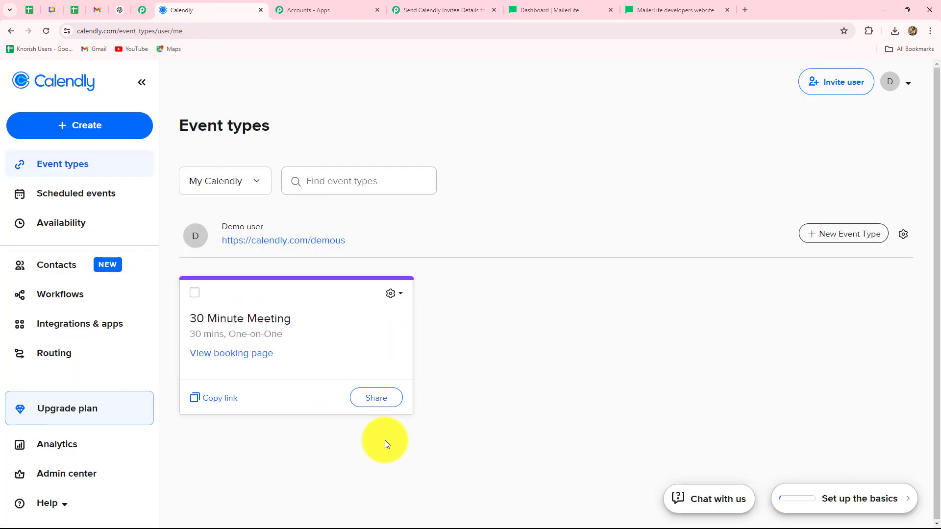
left_click(225, 400)
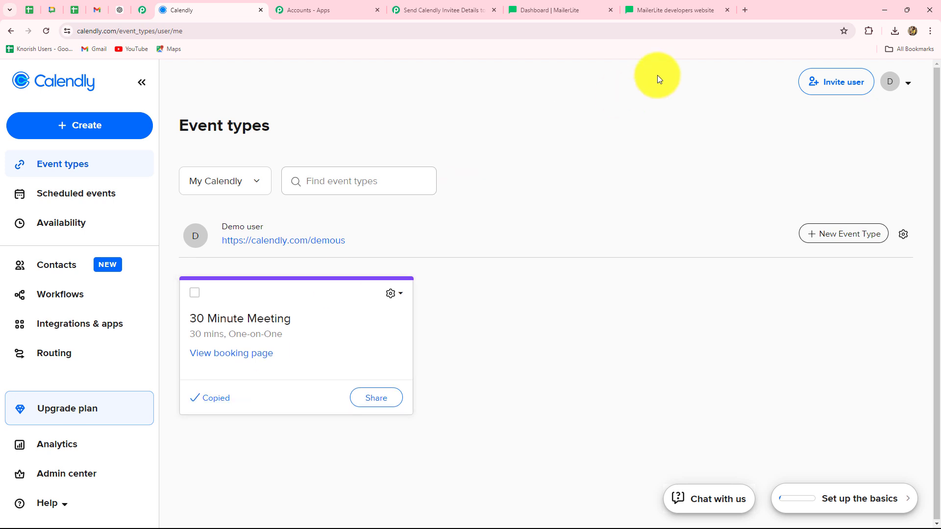
left_click(745, 10)
key("ctrl+v")
key("Return")
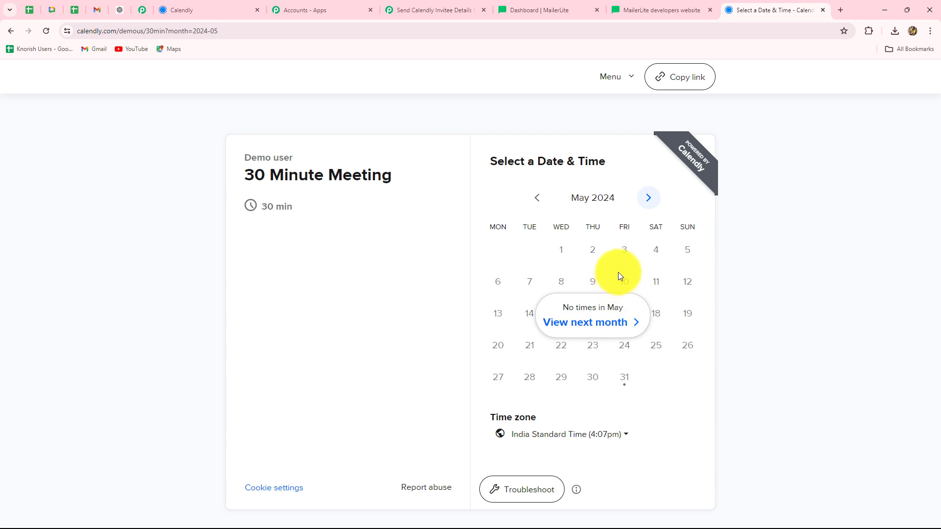
Pick the 9:00am slot on Wednesday, June 5, 2024 and continue to the details form
left_click(593, 322)
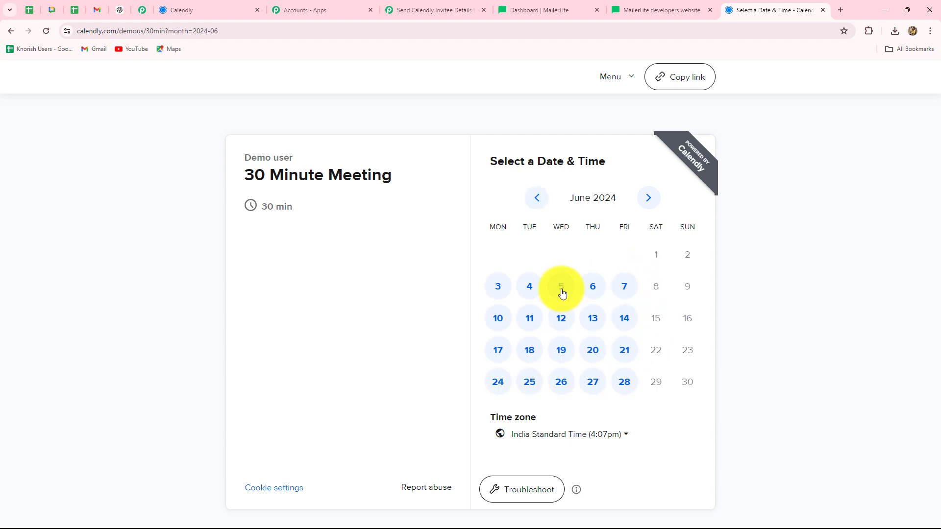
left_click(561, 289)
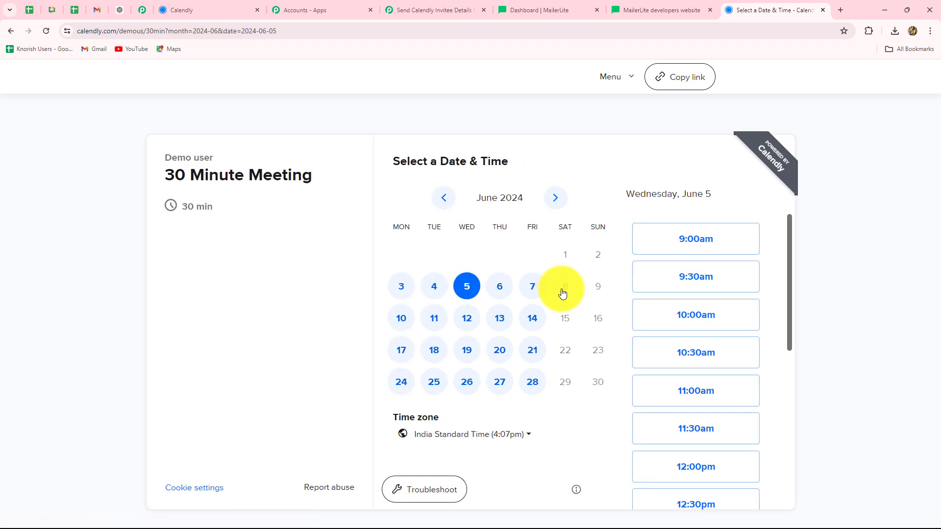
left_click(670, 241)
left_click(705, 238)
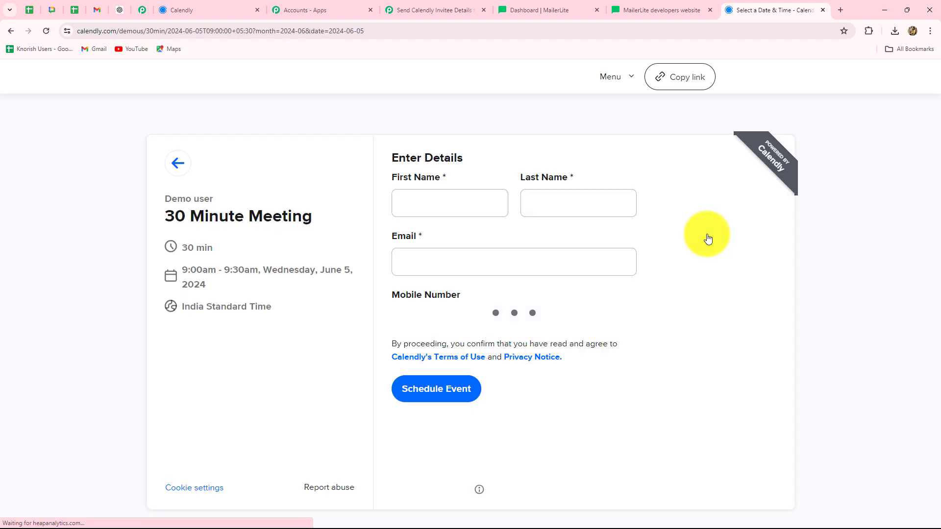
Enter the test invitee's first and last name, e-mail and mobile number, then schedule the meeting
left_click(420, 200)
type("Smart")
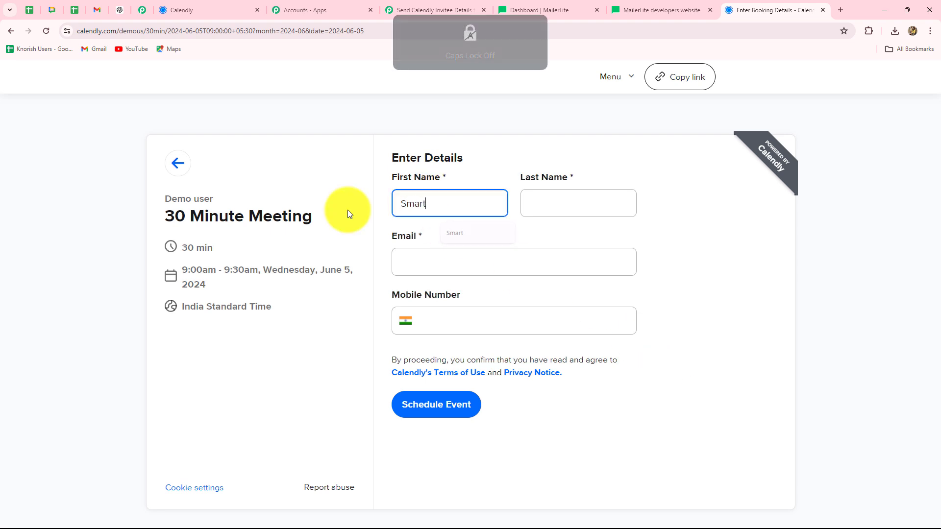
left_click(533, 199)
key("Caps_Lock")
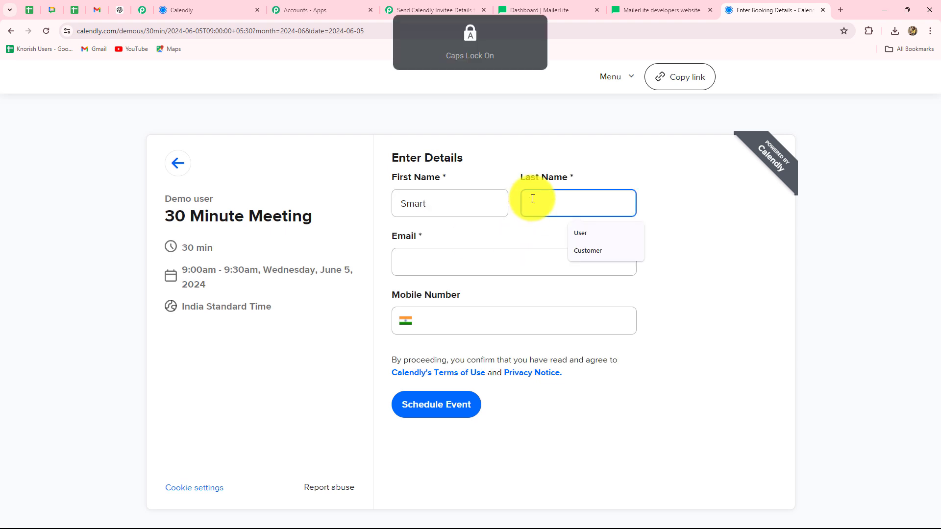
type("User")
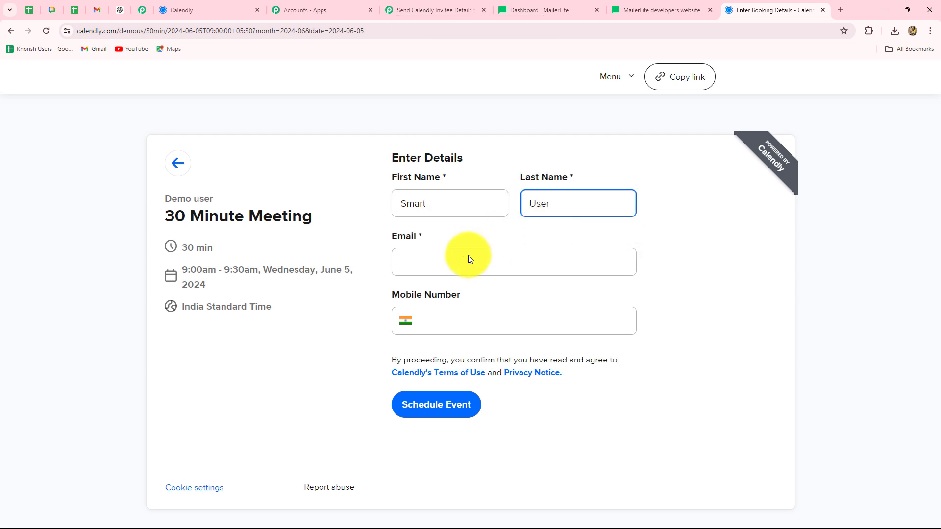
left_click(454, 269)
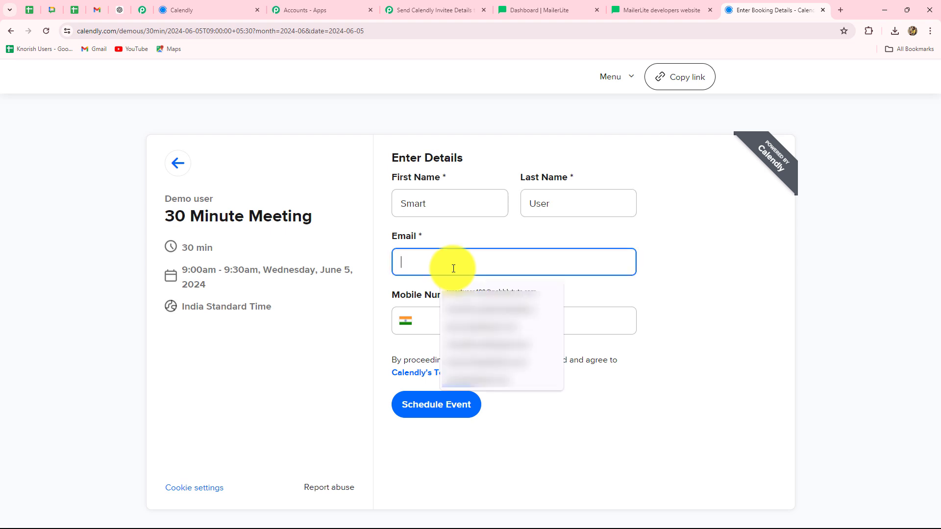
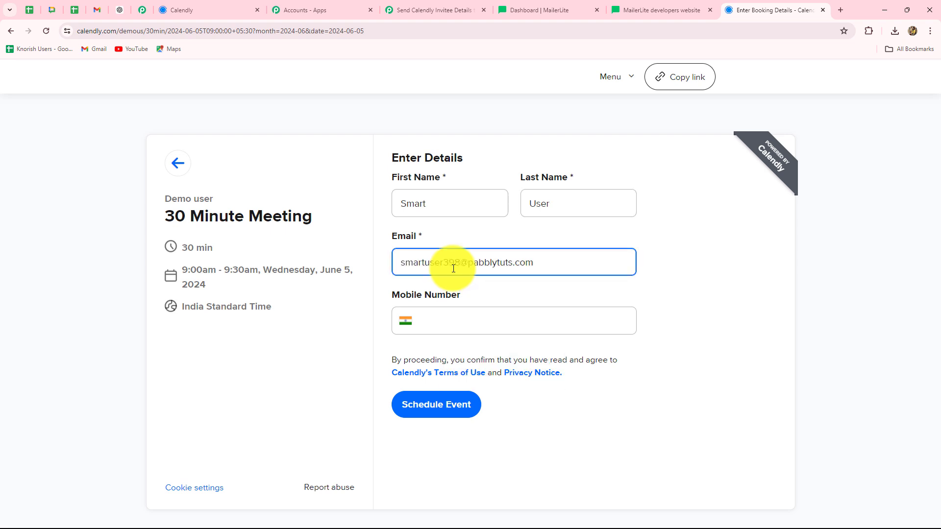
left_click(448, 320)
type("88888888888")
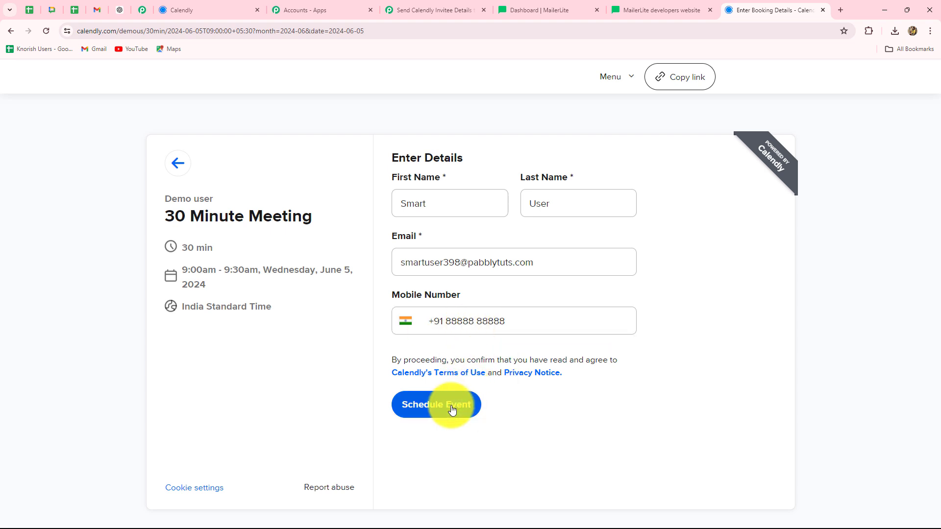
left_click(451, 410)
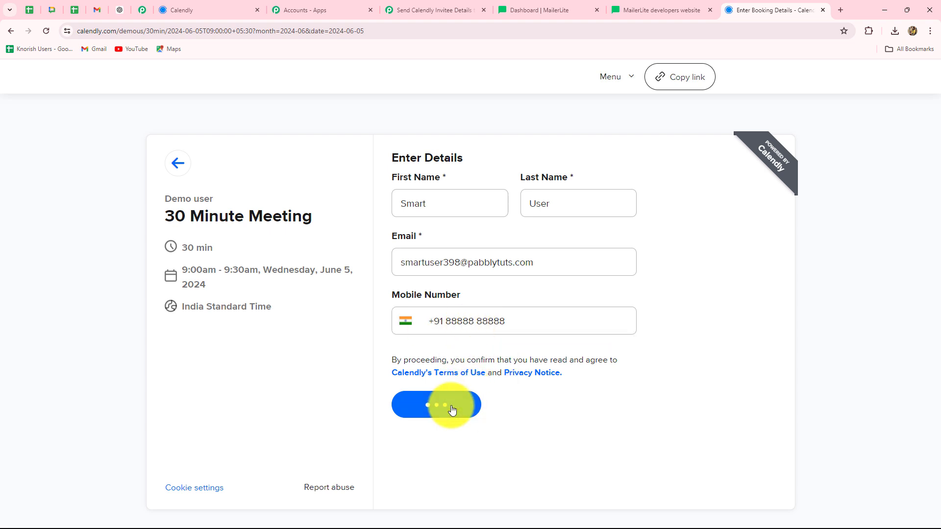
left_click(422, 9)
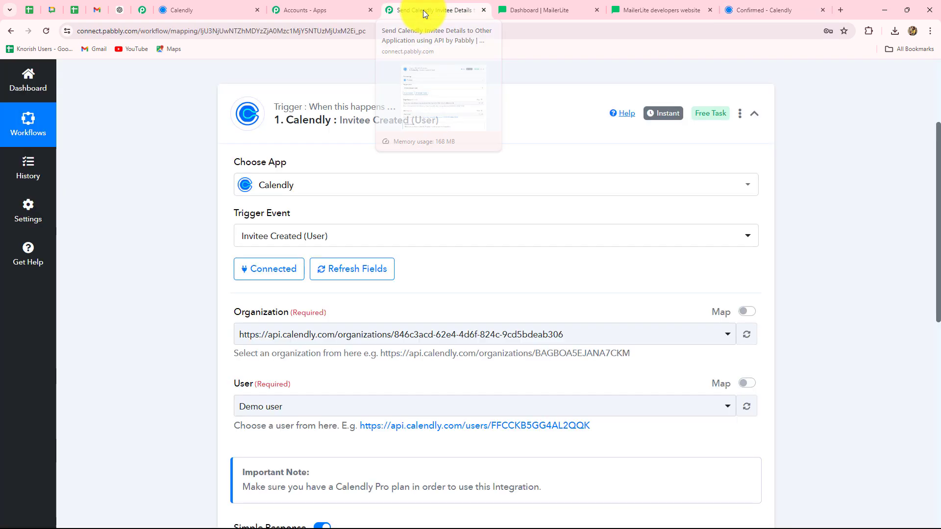
scroll(906, 308, "down", 6)
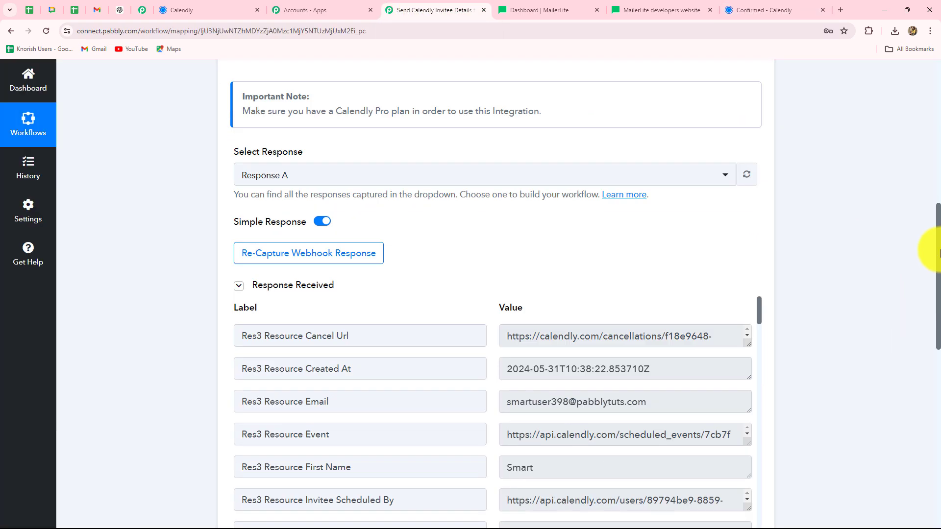
scroll(925, 256, "down", 5)
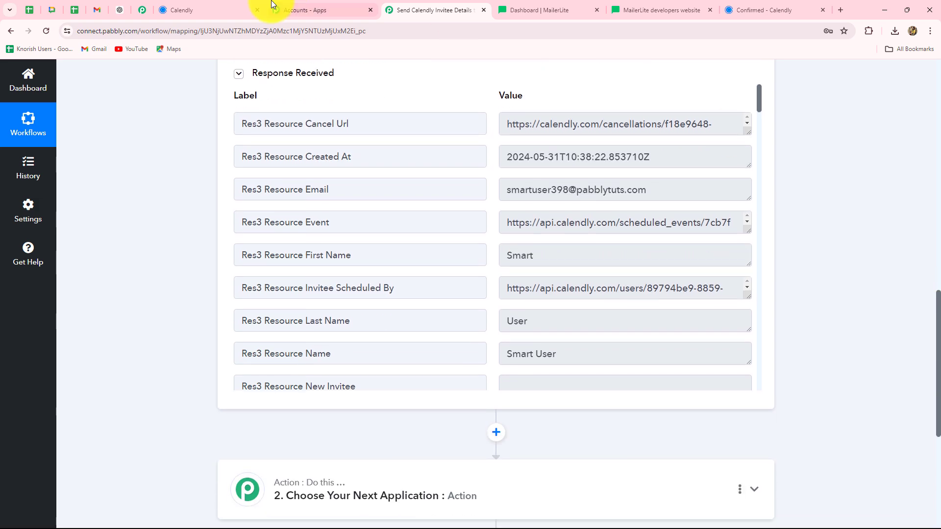
left_click(220, 9)
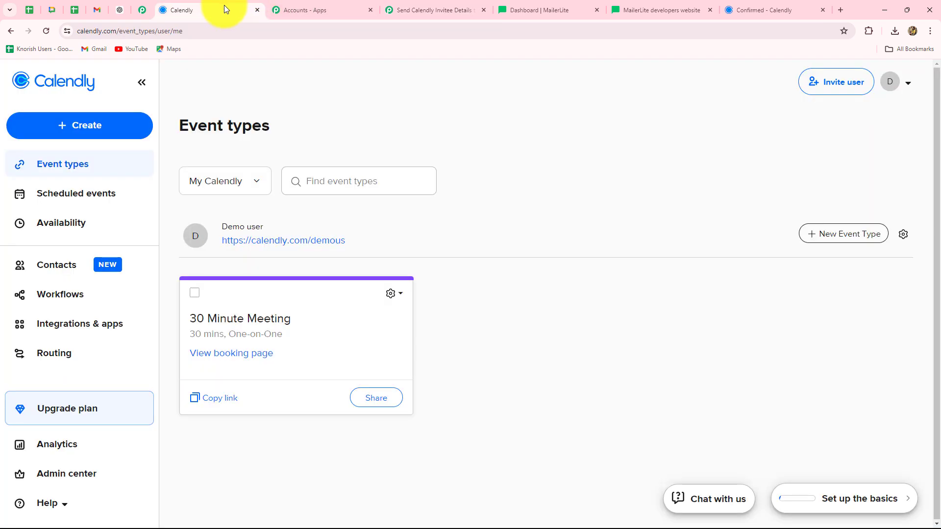
left_click(434, 9)
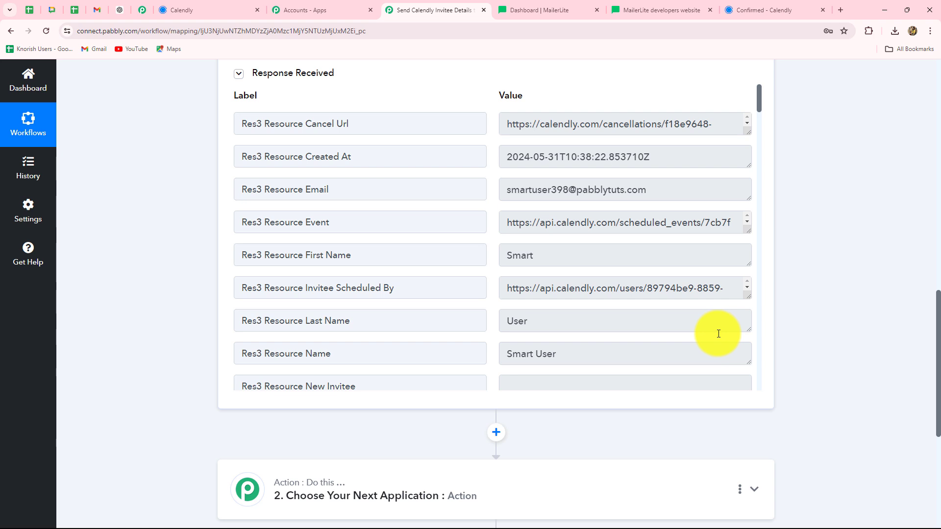
left_click(532, 119)
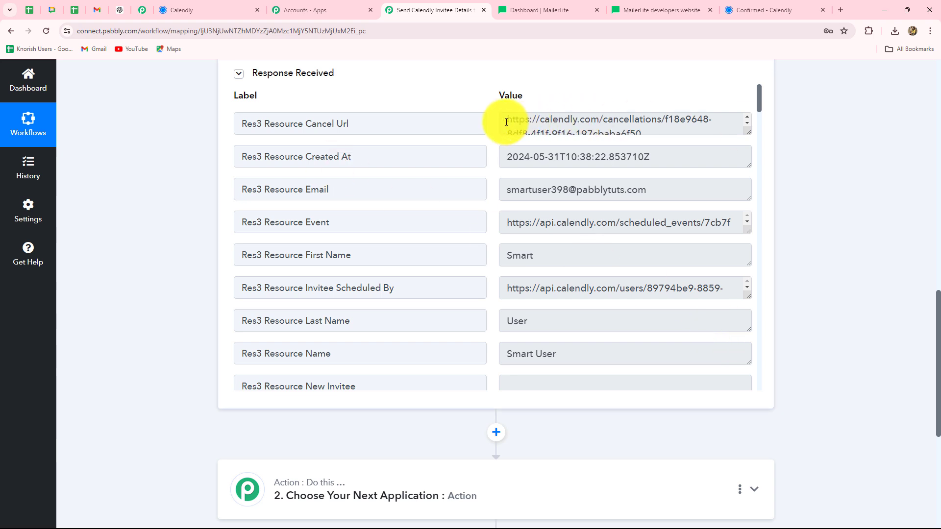
left_click_drag(504, 119, 695, 135)
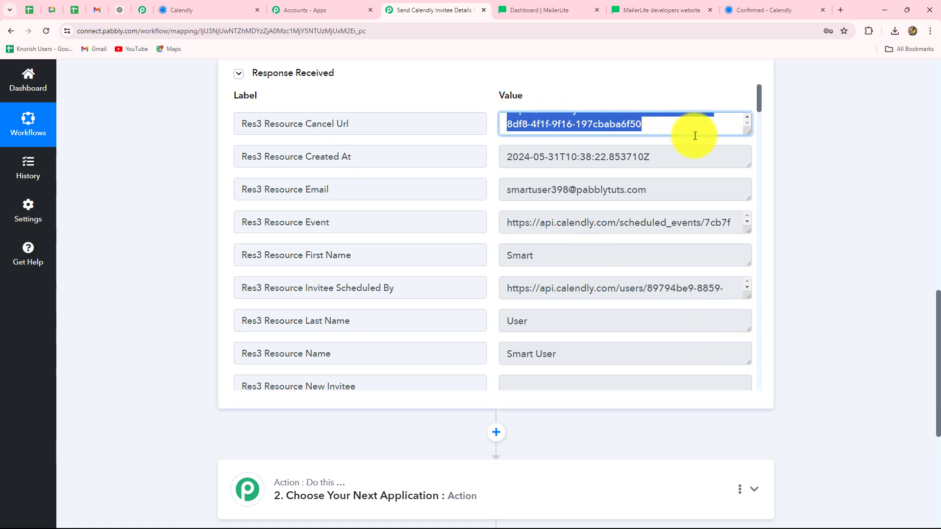
left_click(507, 157)
left_click_drag(508, 158, 700, 158)
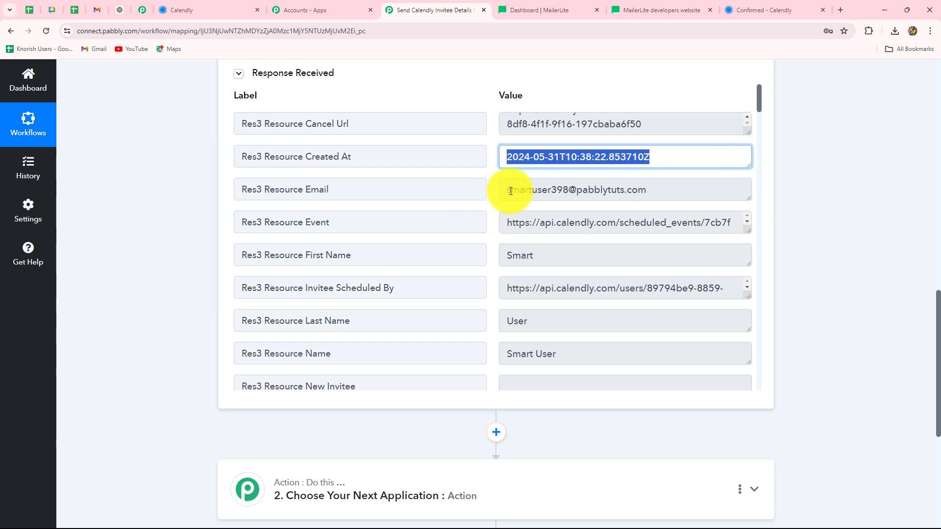
left_click_drag(511, 190, 702, 193)
left_click_drag(506, 257, 555, 254)
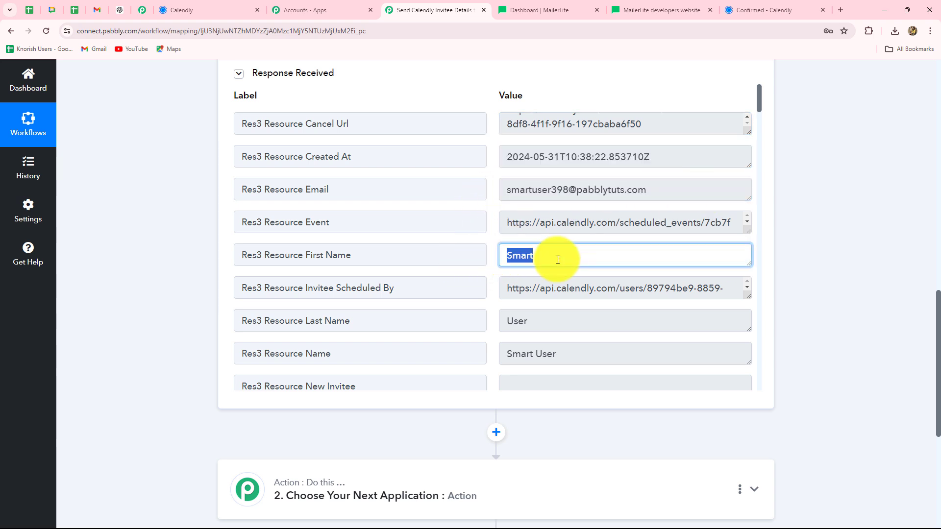
left_click_drag(508, 323, 578, 325)
scroll(578, 326, "down", 5)
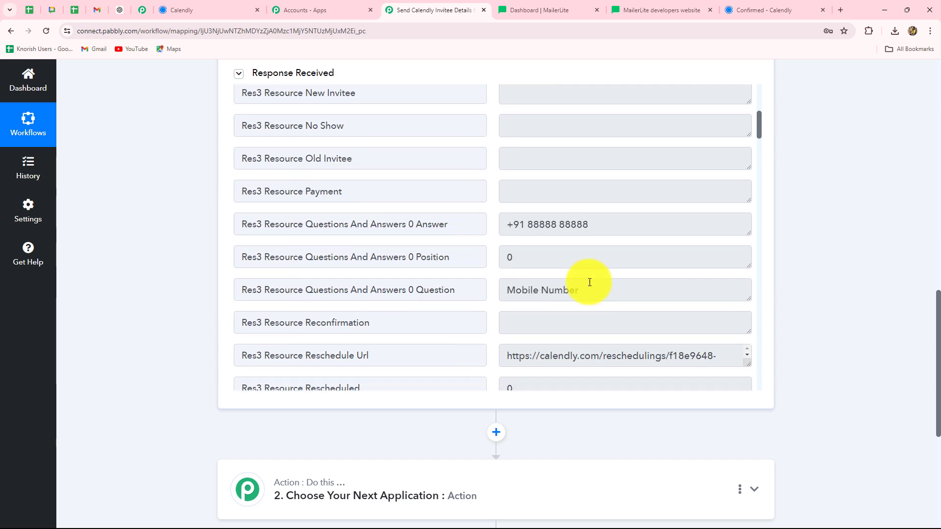
left_click_drag(598, 227, 434, 225)
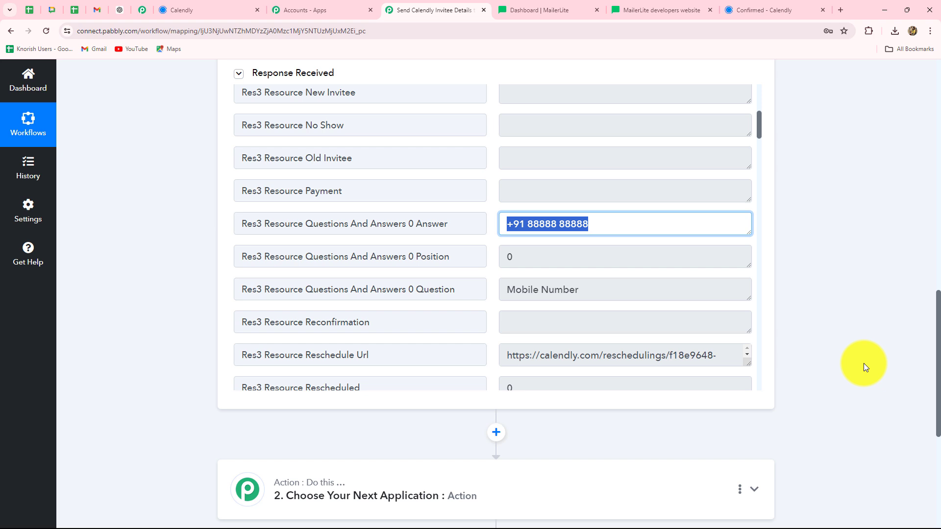
scroll(863, 363, "down", 3)
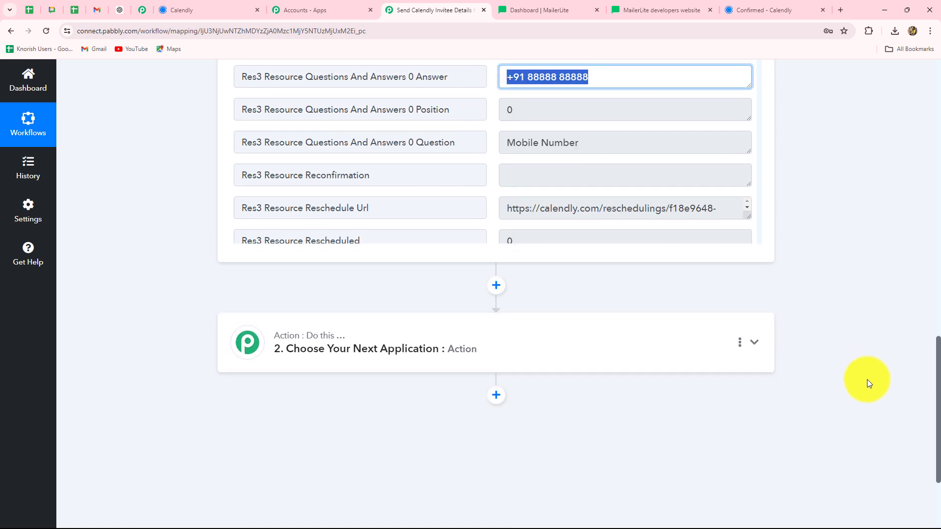
left_click(325, 363)
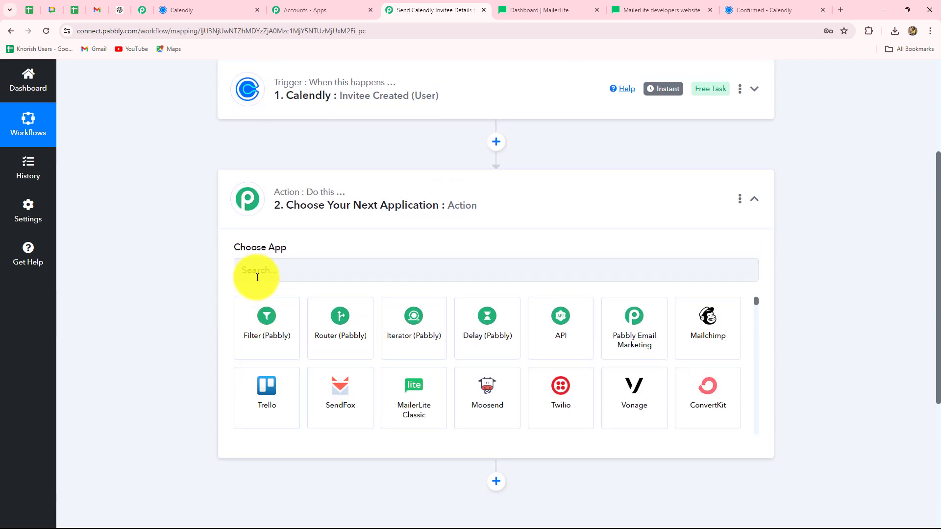
Choose API by Pabbly as the action app, searching for 'AP'
left_click(257, 278)
type("AP")
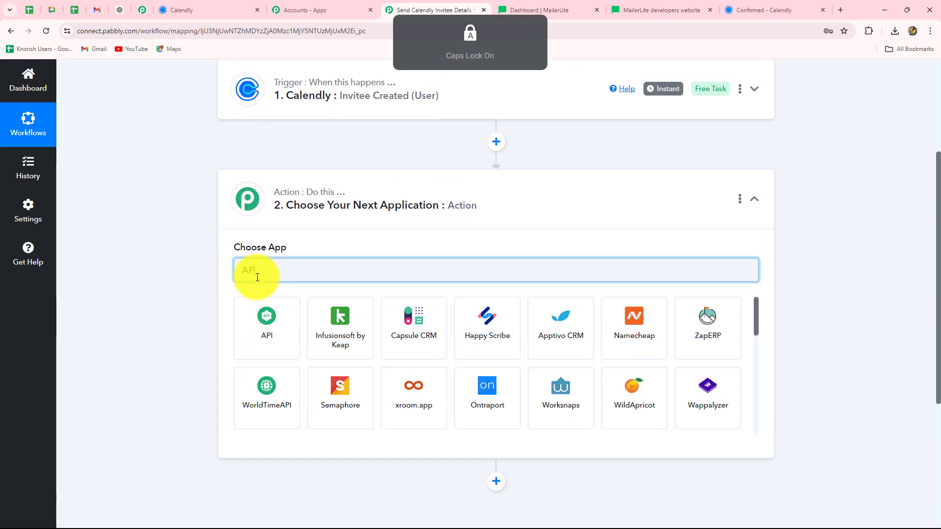
left_click(260, 314)
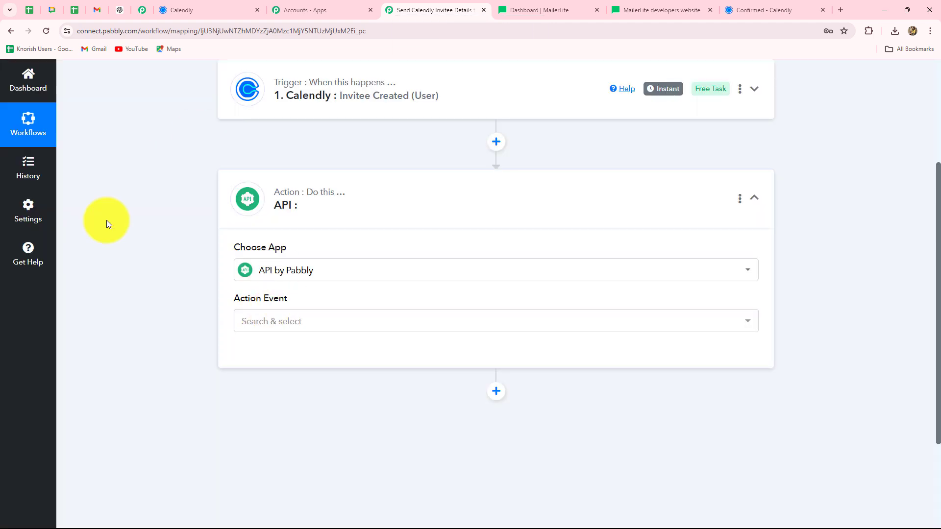
Set the action event to Execute API Request and connect the step
left_click(247, 322)
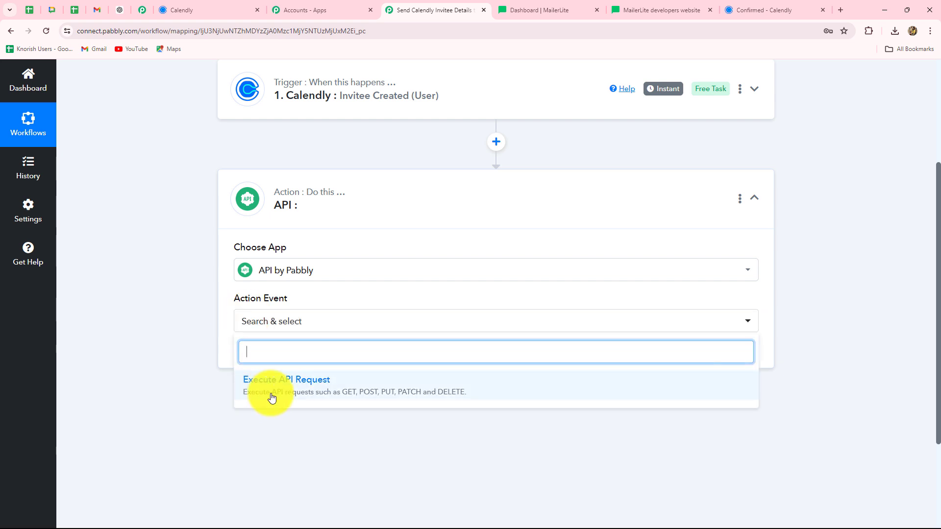
left_click(259, 400)
left_click(267, 353)
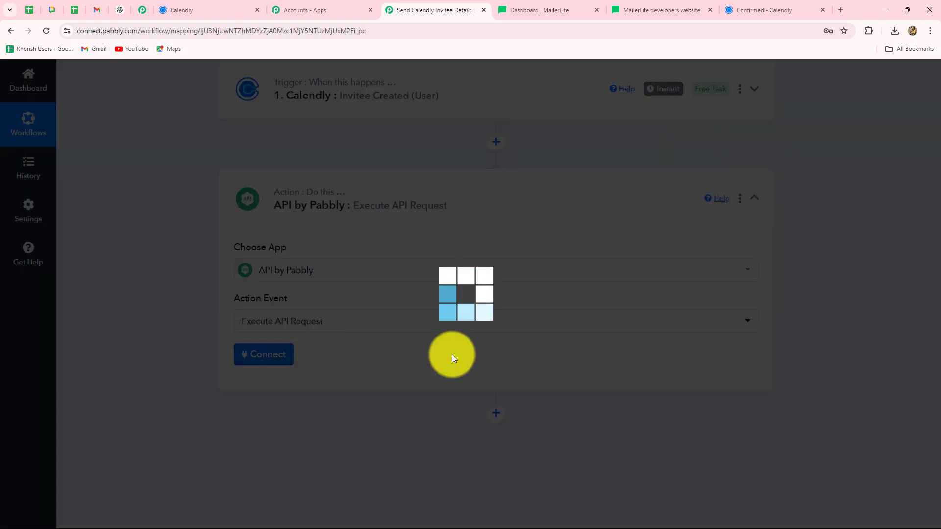
scroll(451, 369, "down", 6)
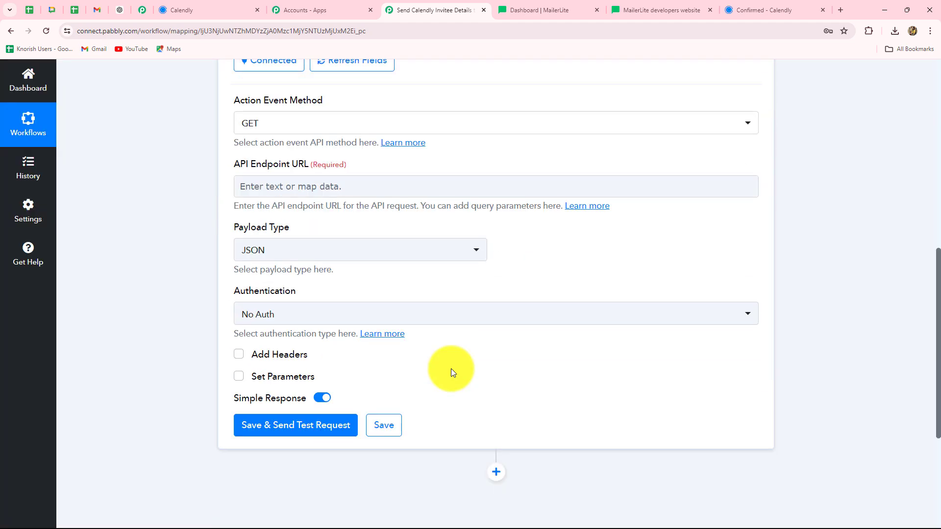
scroll(451, 368, "up", 2)
scroll(451, 369, "down", 3)
scroll(451, 368, "up", 4)
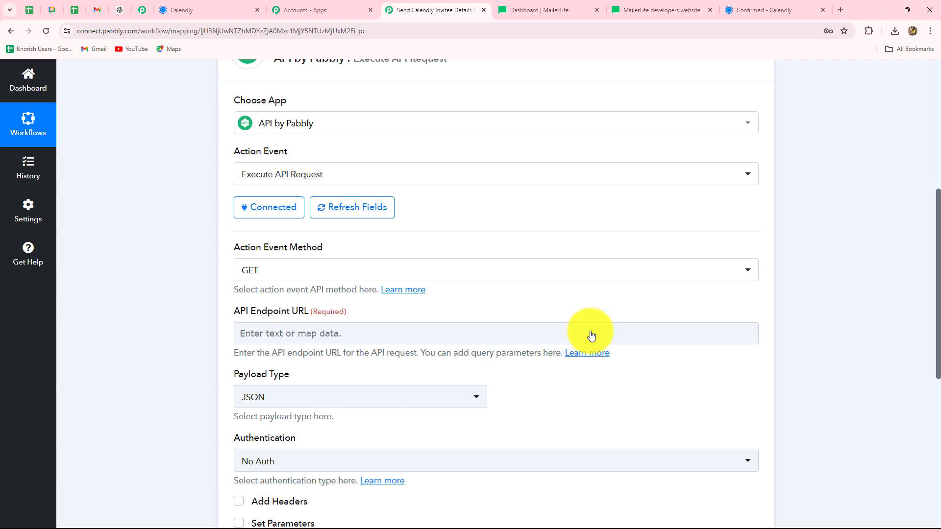
Open the MailerLite Classic API endpoint reference on the developers website
left_click(631, 7)
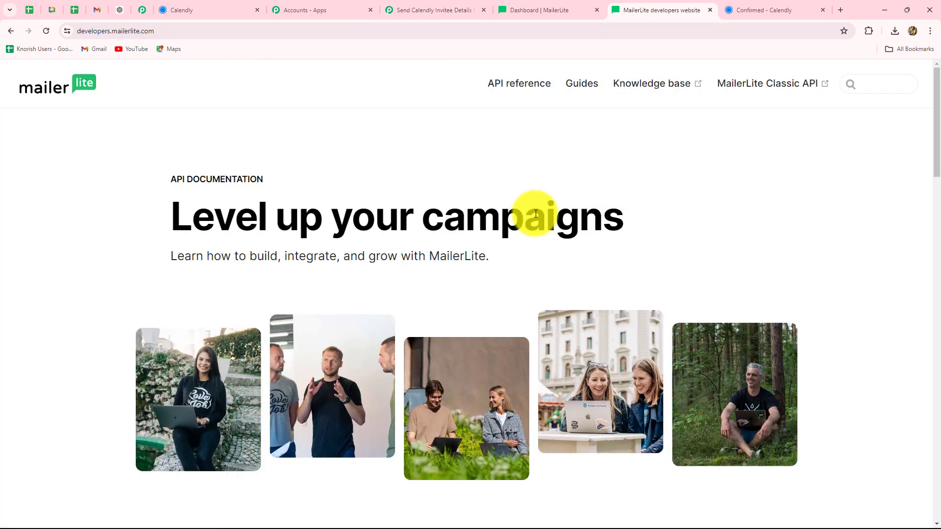
left_click(411, 9)
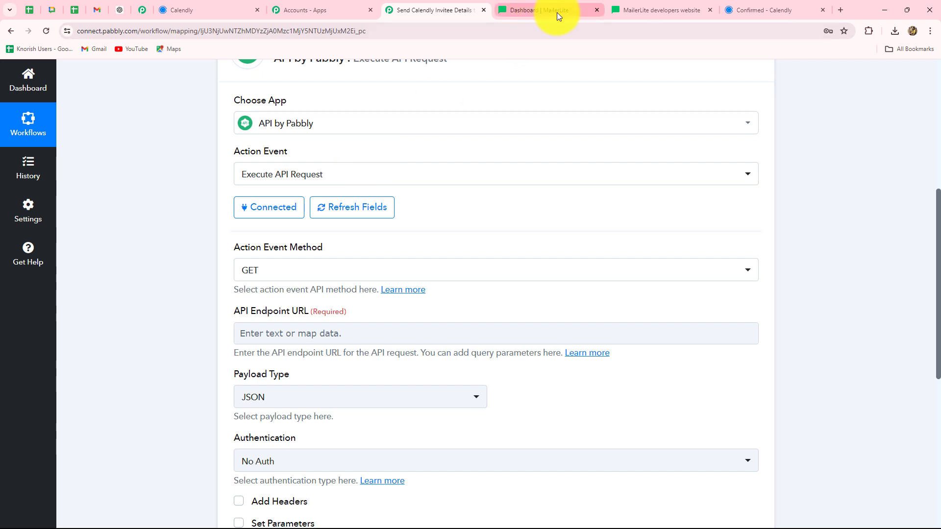
mouse_move(571, 11)
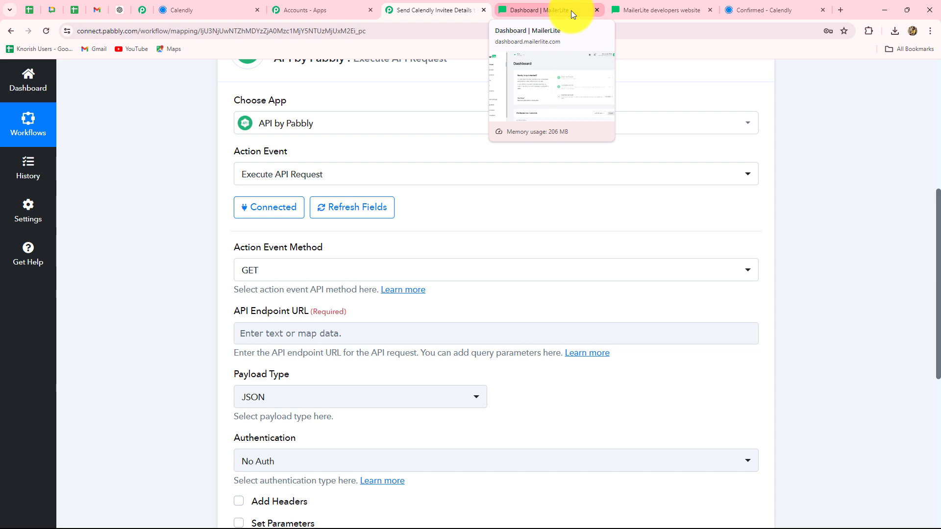
left_click(659, 10)
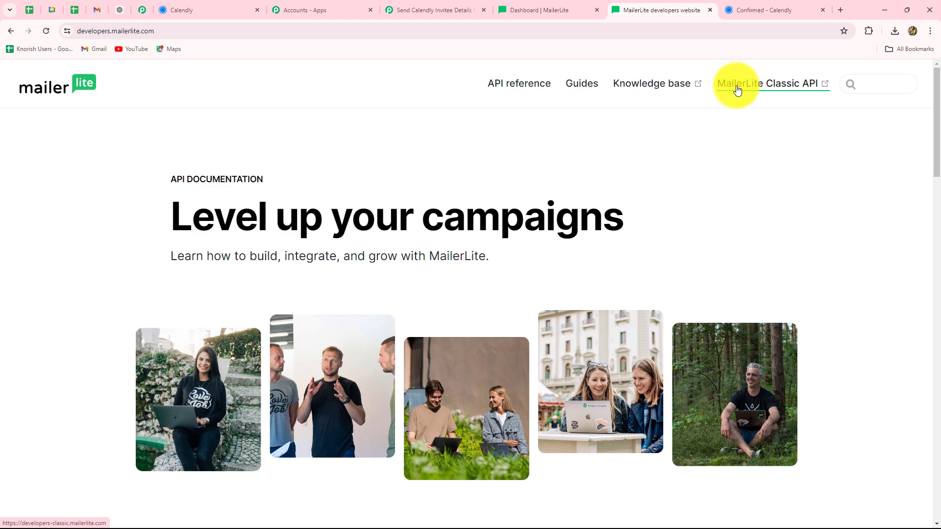
left_click(774, 88)
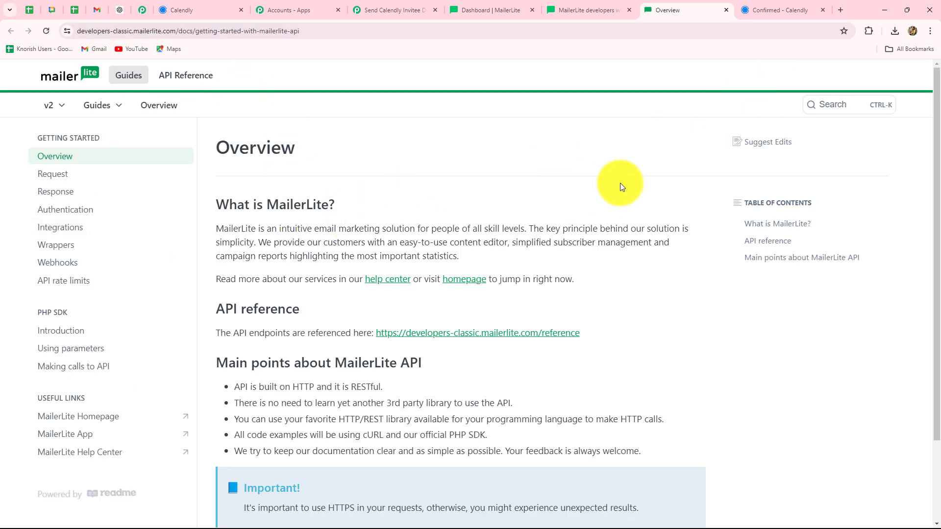
left_click(178, 77)
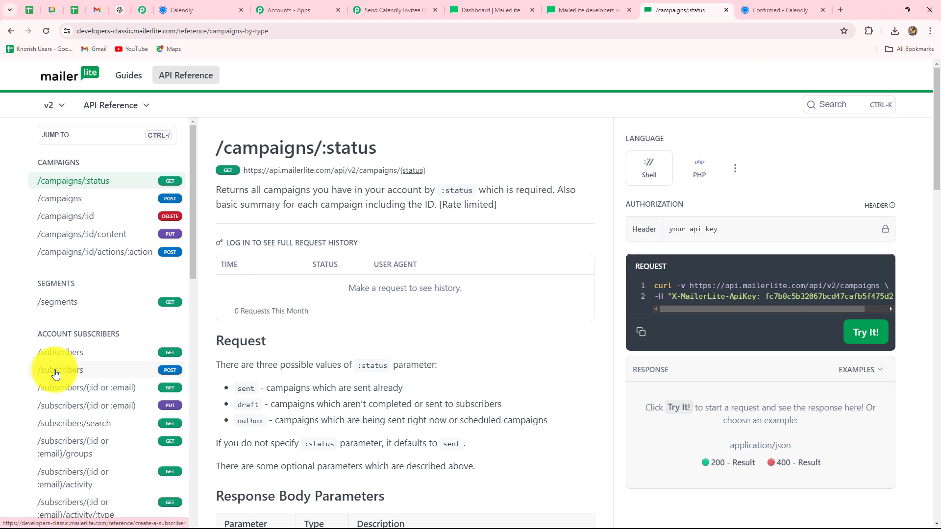
Copy the POST /subscribers example cURL request and return to the Pabbly workflow
left_click(147, 373)
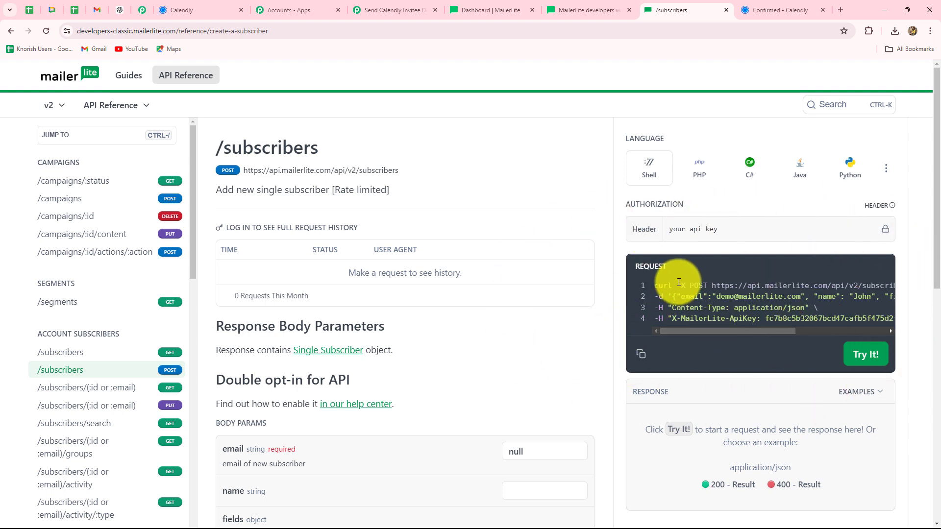
left_click(643, 356)
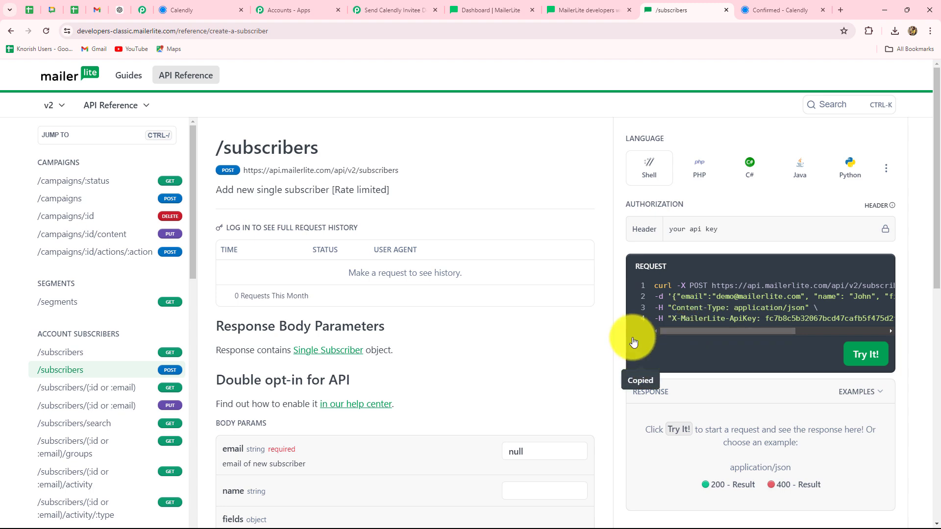
left_click(376, 6)
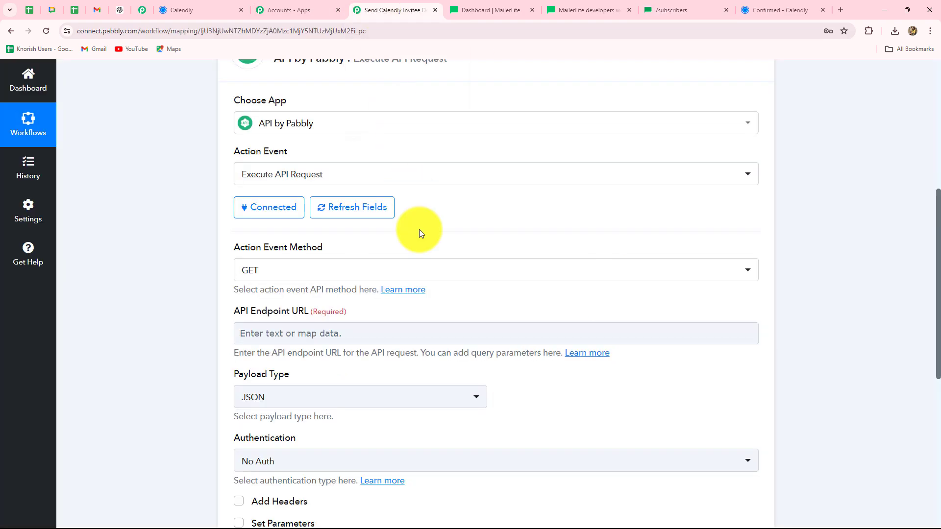
scroll(420, 231, "up", 3)
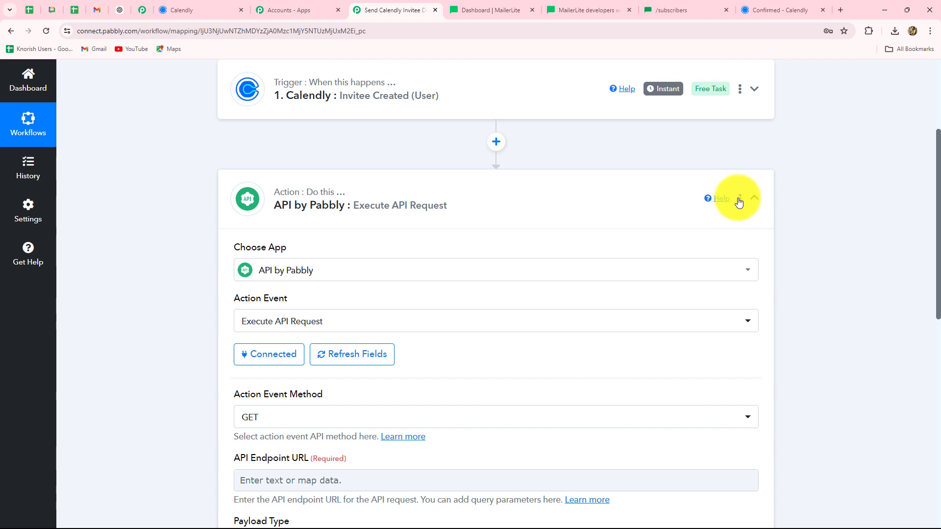
left_click(740, 199)
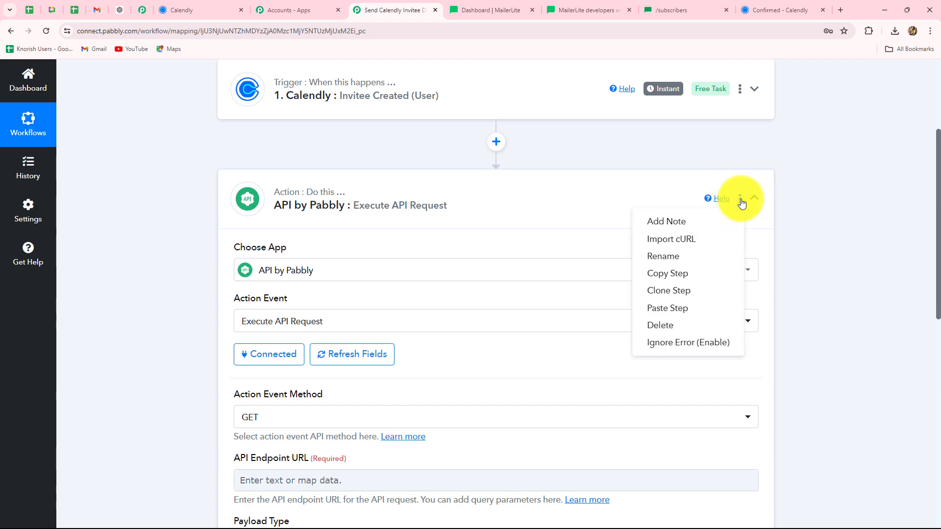
left_click(665, 241)
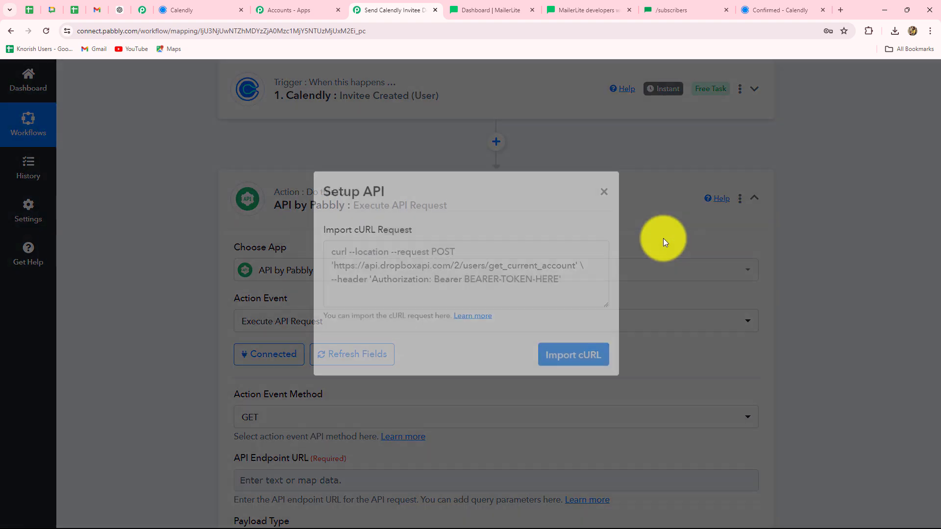
left_click(369, 276)
key("ctrl+v")
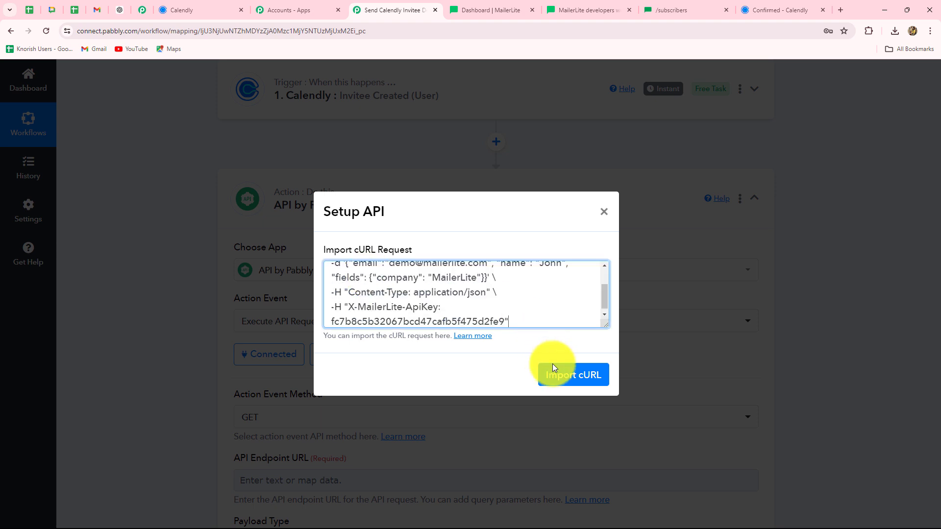
left_click(563, 376)
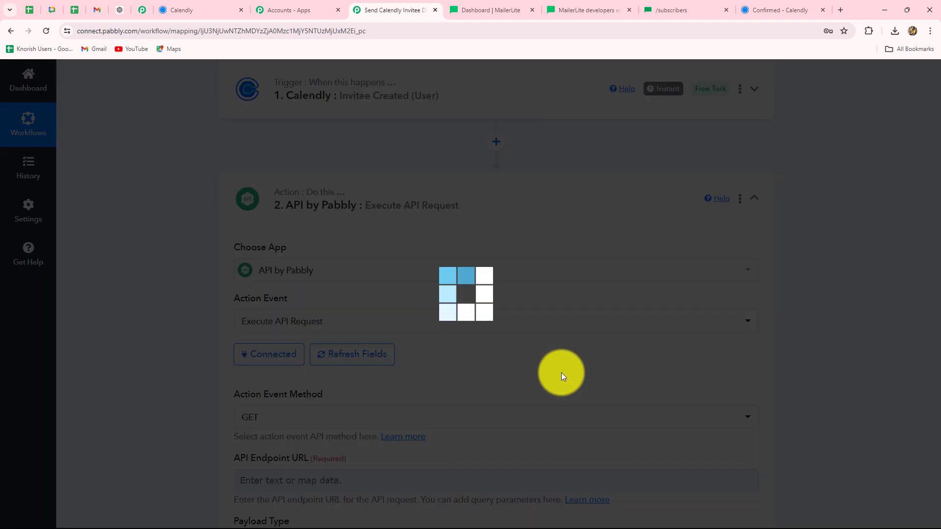
scroll(563, 377, "down", 4)
scroll(562, 376, "down", 3)
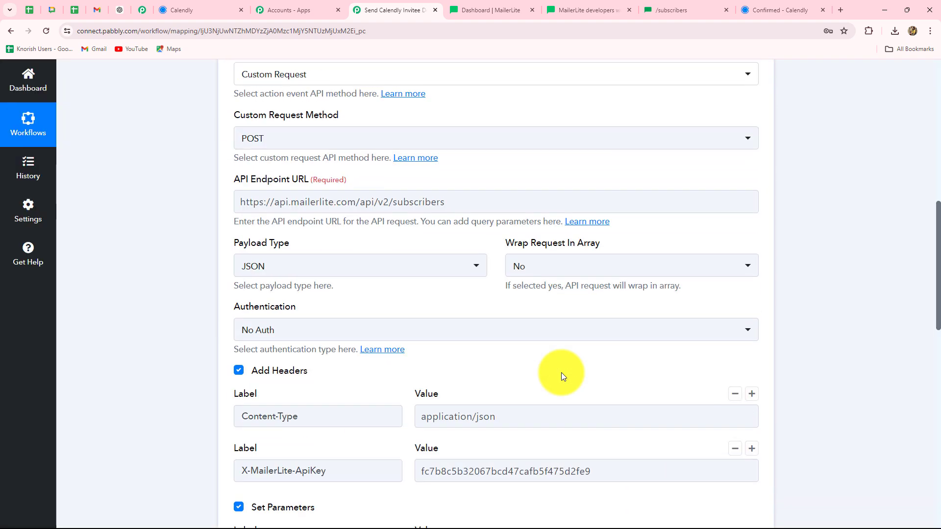
scroll(562, 377, "up", 2)
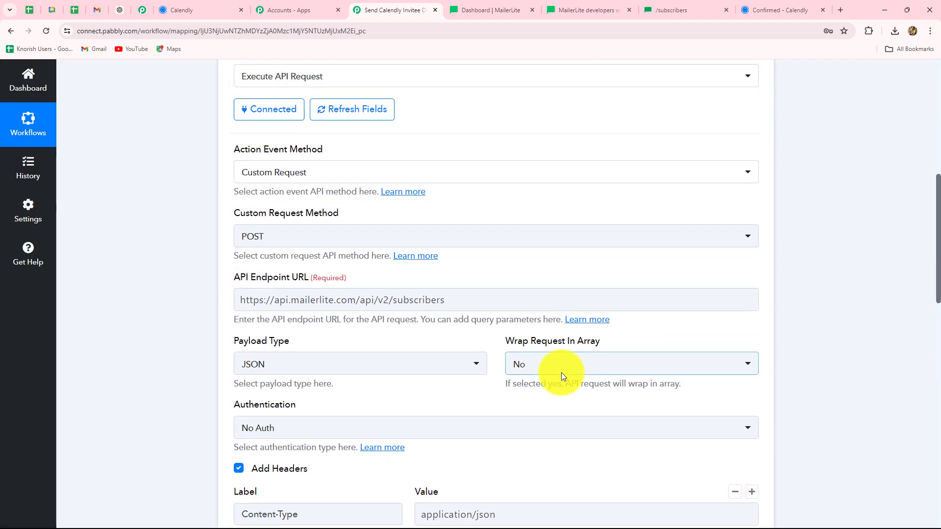
scroll(562, 377, "down", 1)
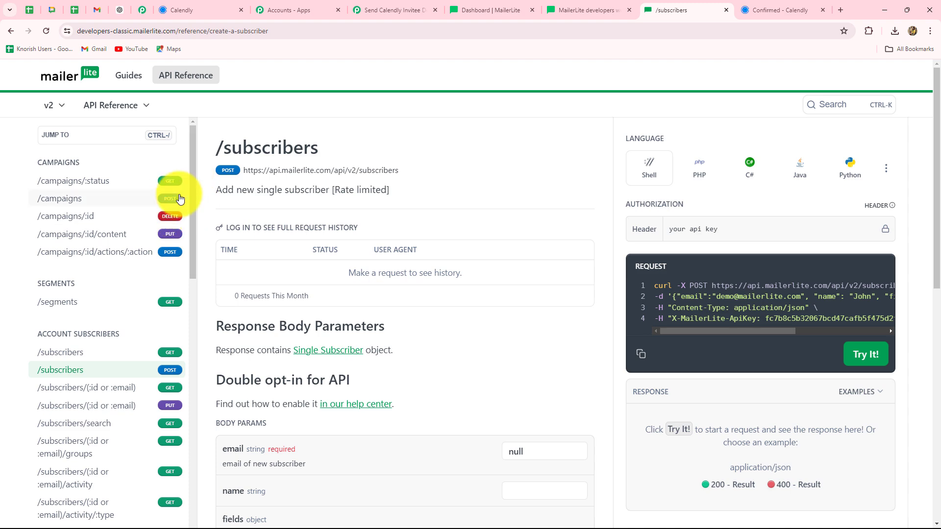
left_click(373, 6)
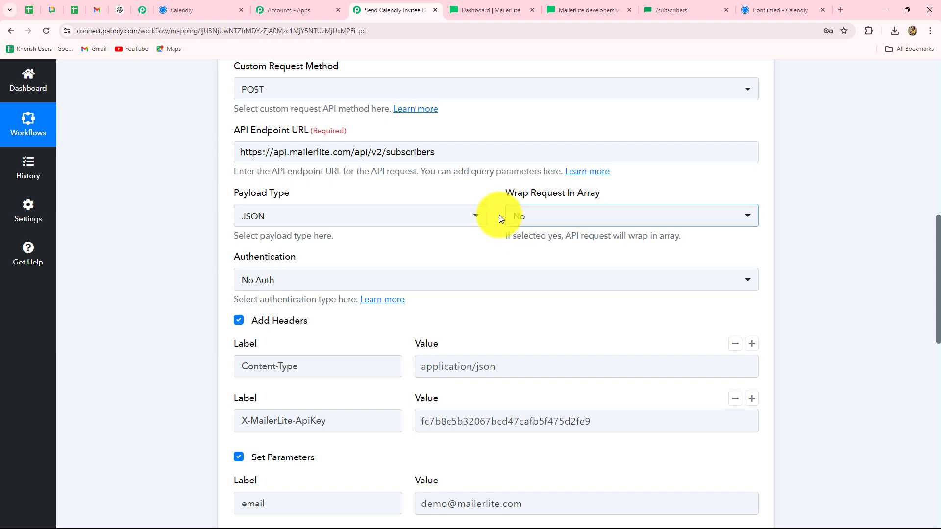
scroll(436, 299, "down", 3)
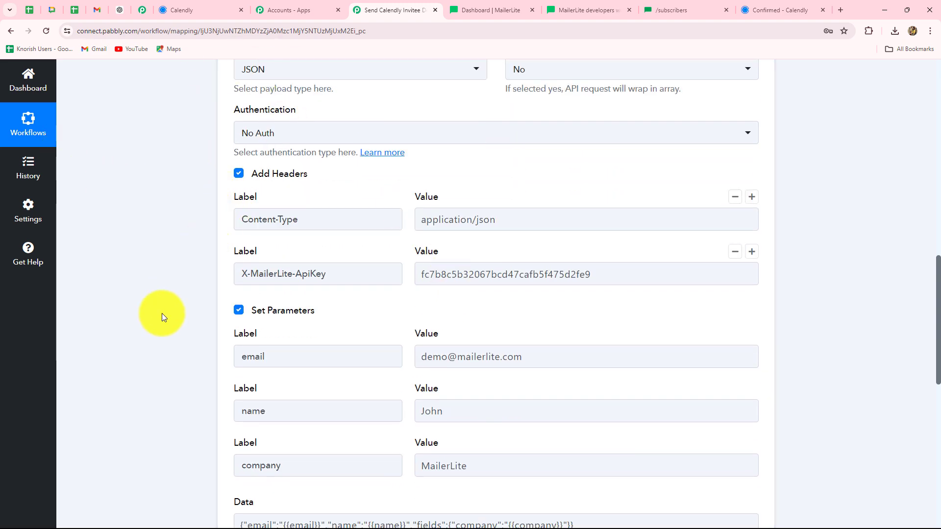
scroll(162, 317, "down", 3)
scroll(163, 317, "up", 3)
scroll(162, 313, "down", 1)
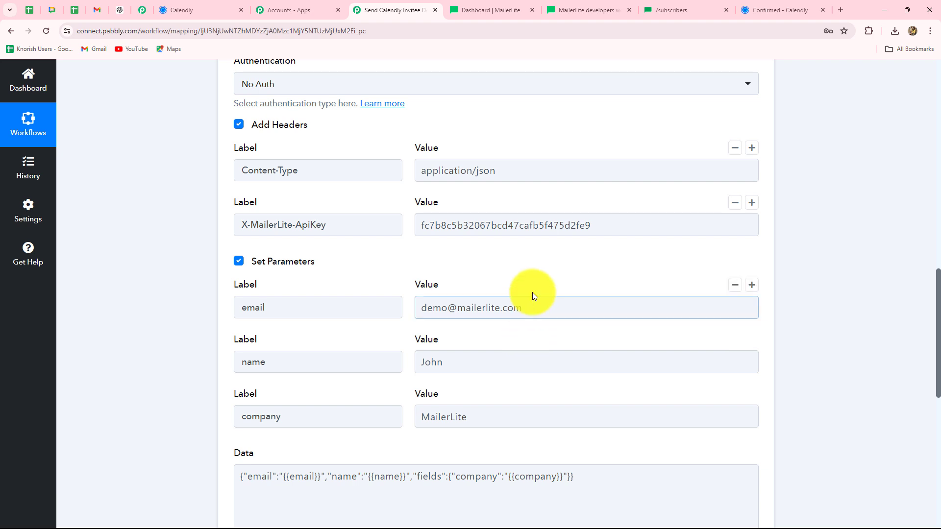
left_click(457, 234)
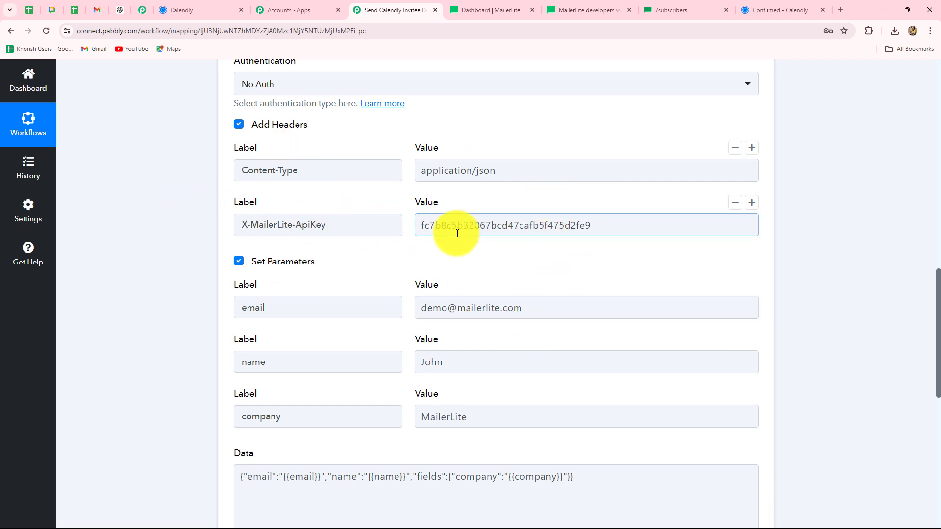
scroll(457, 233, "down", 1)
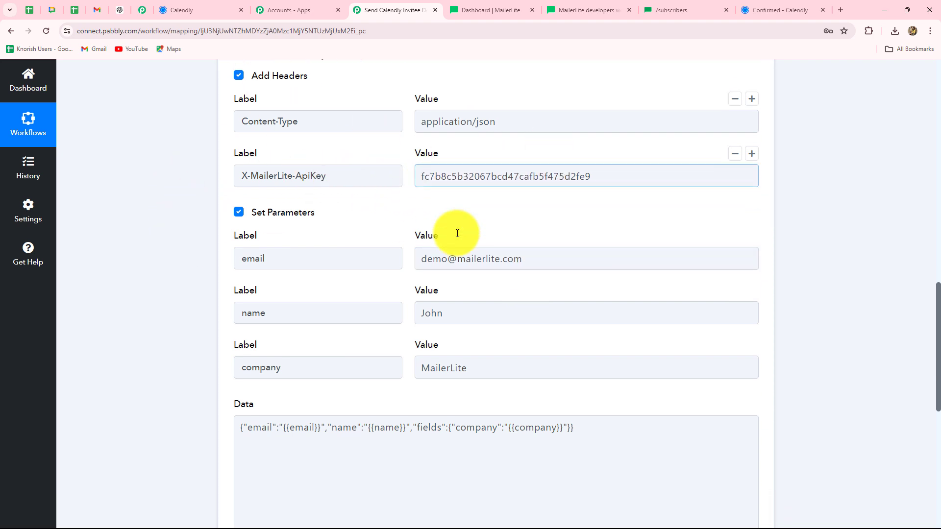
scroll(457, 235, "down", 2)
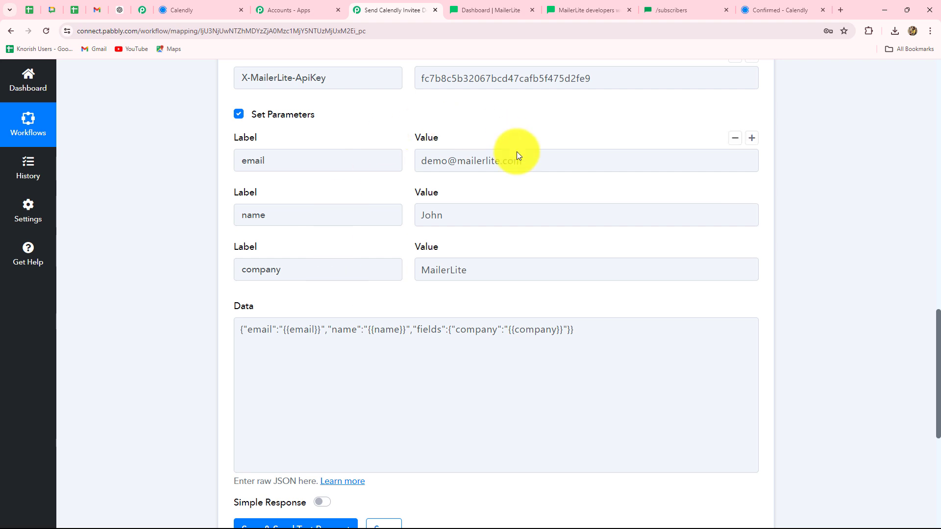
Replace the demo address in the email value with Calendly's Res3 Resource Email field
left_click(435, 158)
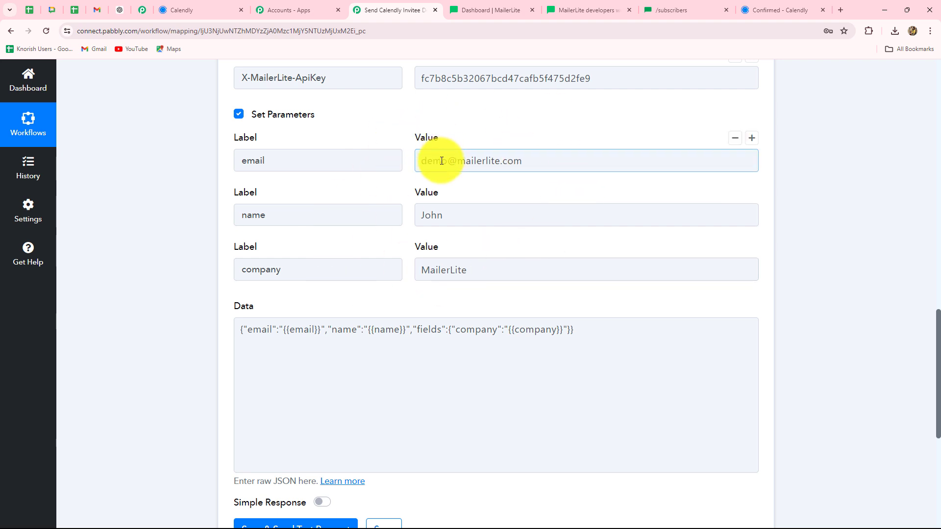
left_click(441, 160)
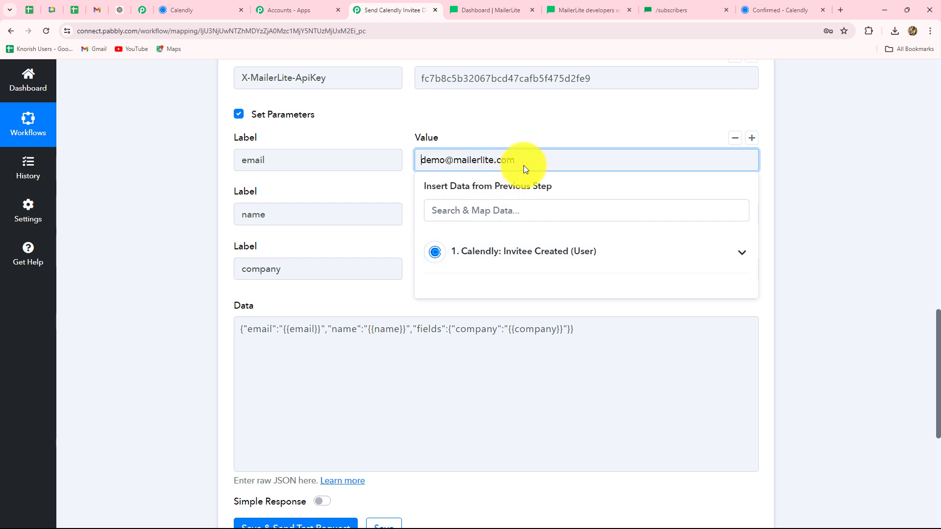
left_click_drag(526, 163, 385, 162)
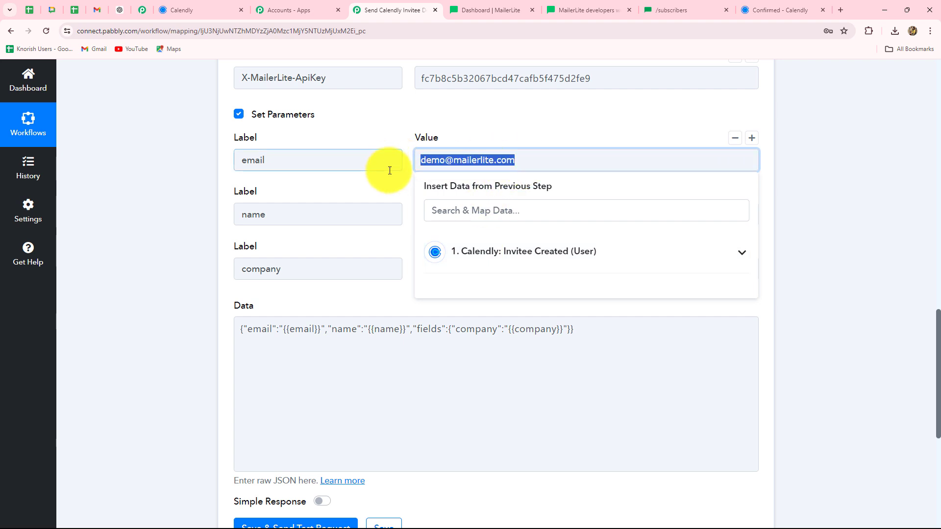
key("BackSpace")
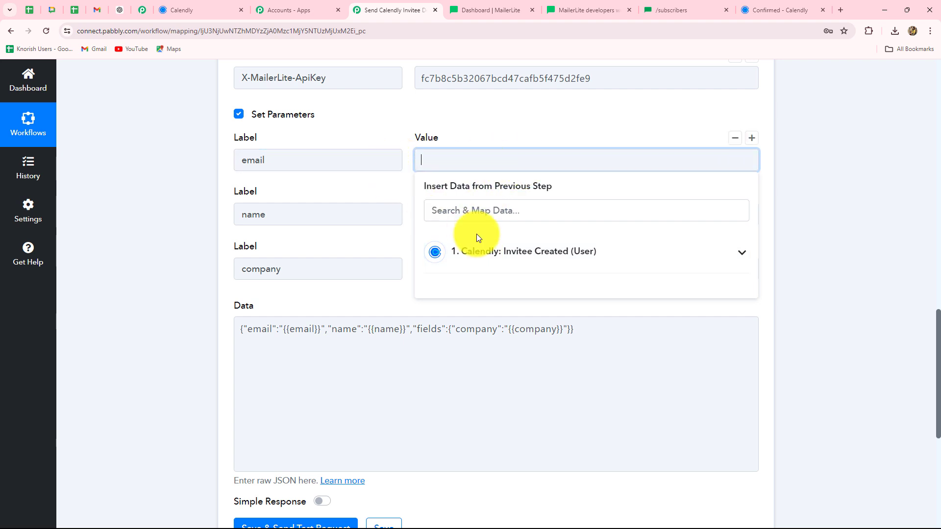
left_click(483, 252)
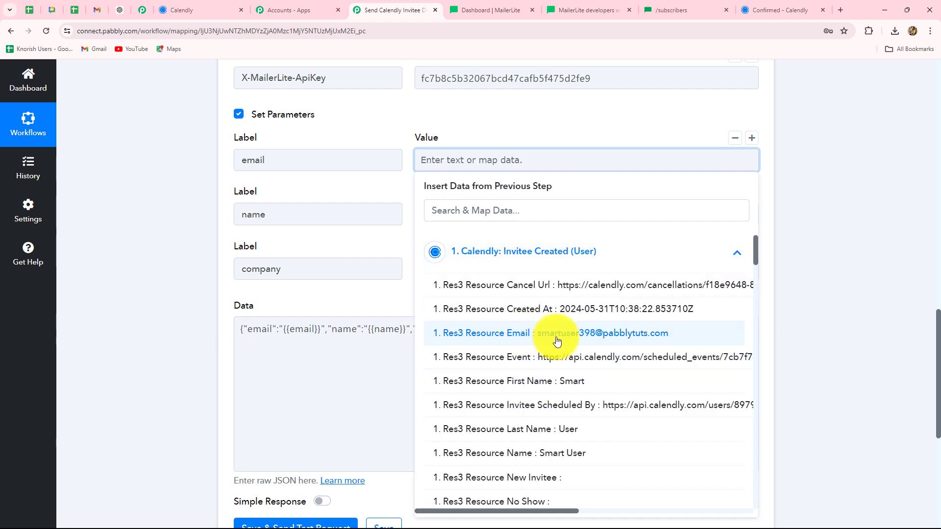
left_click(598, 336)
left_click(843, 281)
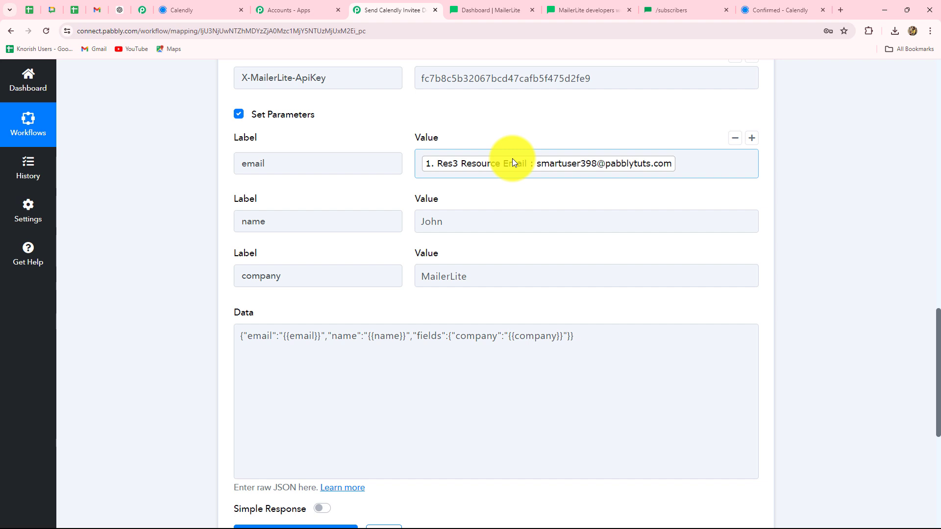
left_click(522, 186)
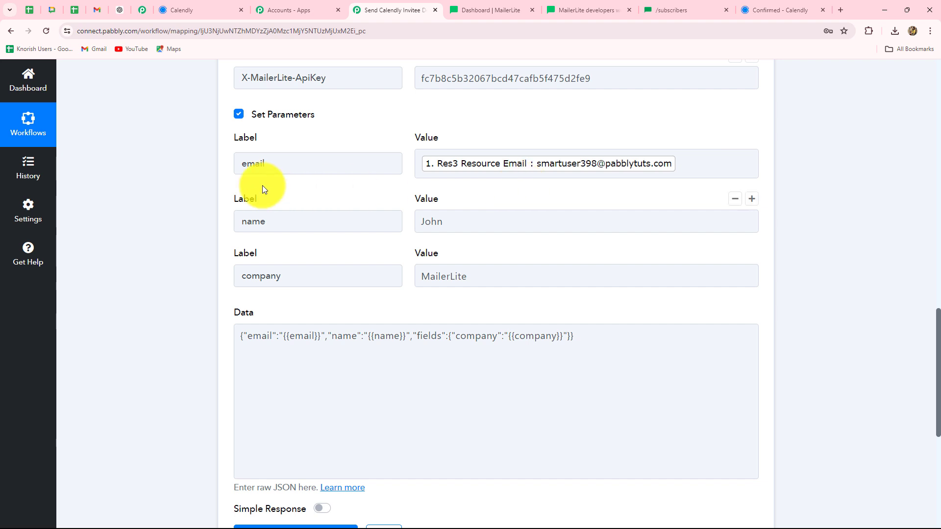
left_click(284, 162)
left_click(196, 157)
left_click(265, 167)
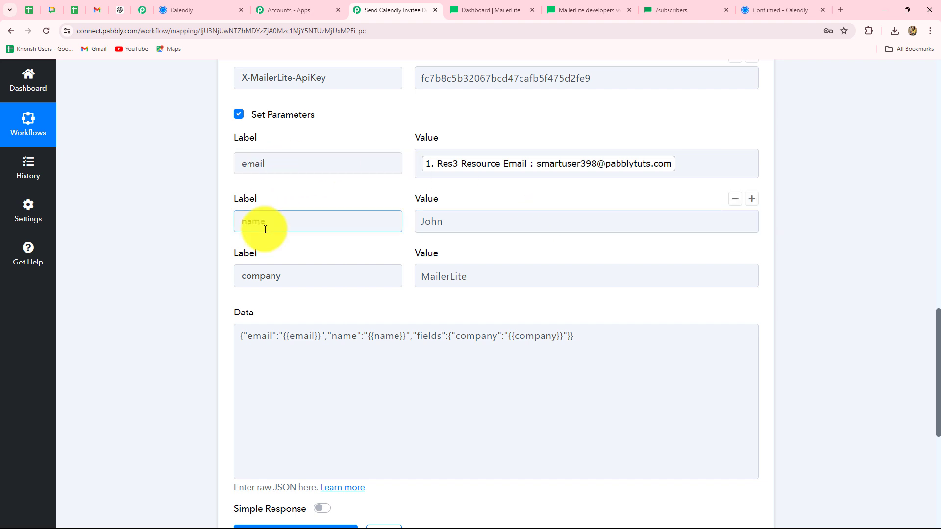
Replace the sample name John with Calendly's Res3 Resource Name in the name parameter
scroll(257, 223, "down", 1)
left_click(459, 180)
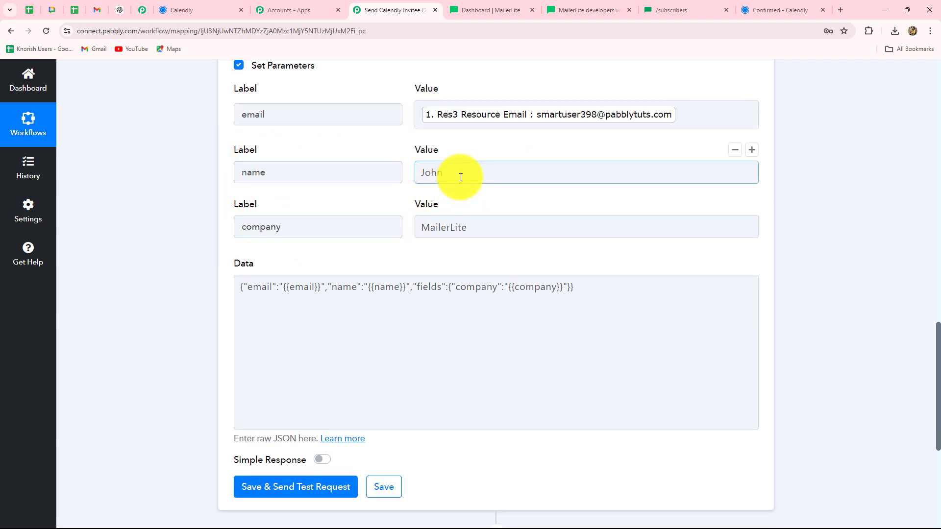
left_click_drag(459, 176, 379, 178)
key("BackSpace")
scroll(421, 196, "down", 2)
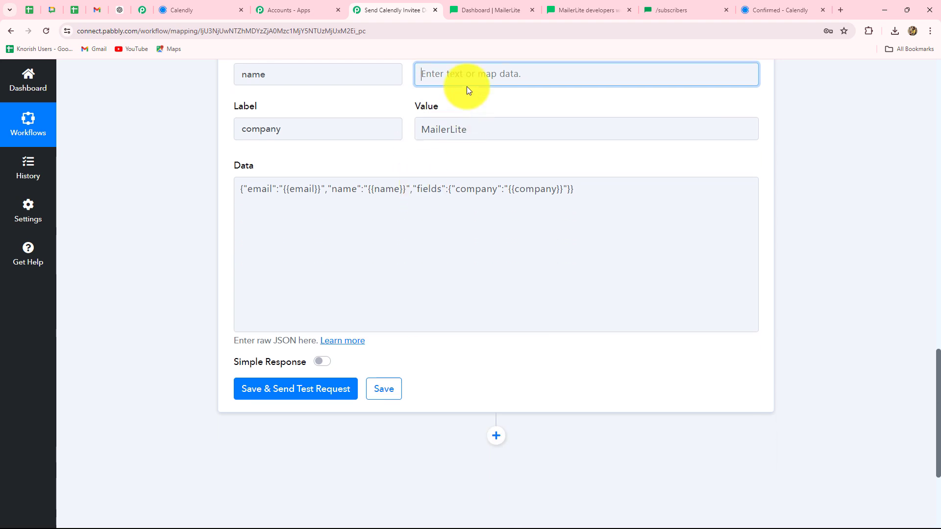
left_click(466, 82)
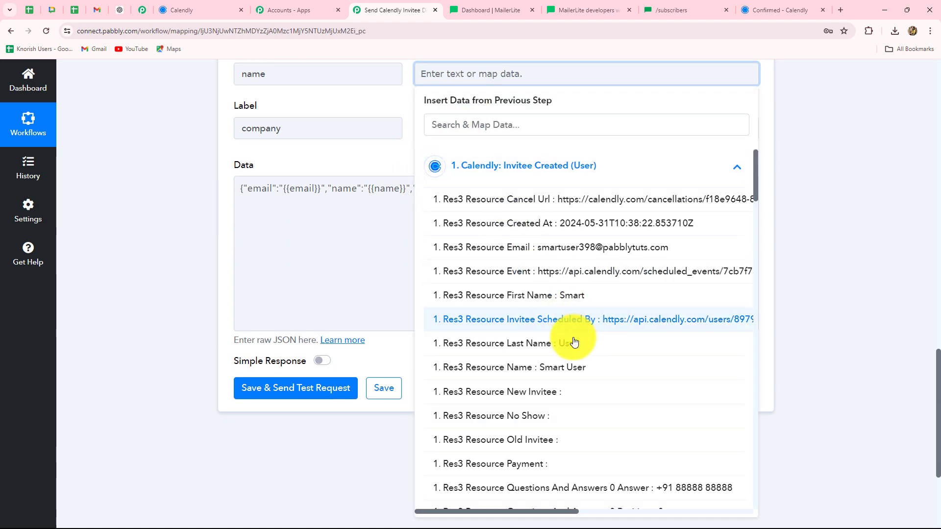
left_click(567, 368)
left_click(875, 247)
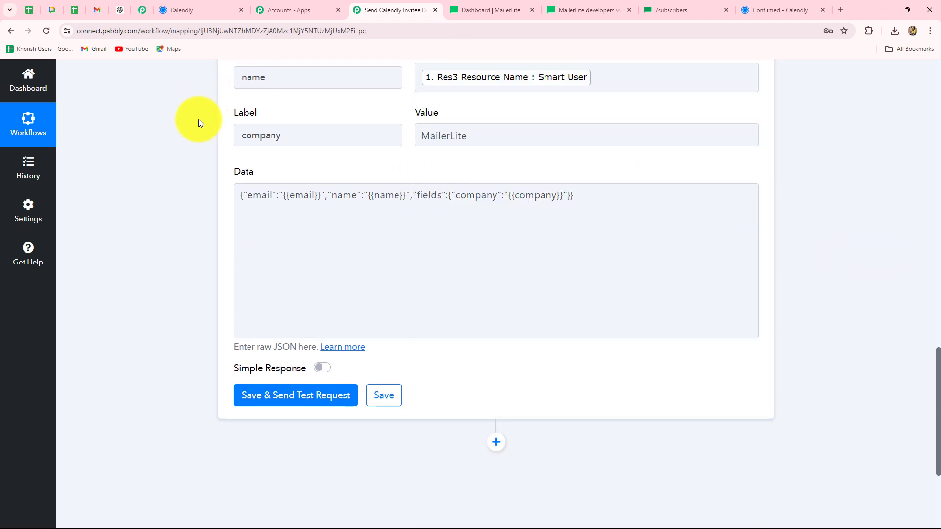
Review the Calendly fields for the company value, keeping it as MailerLite
left_click(291, 136)
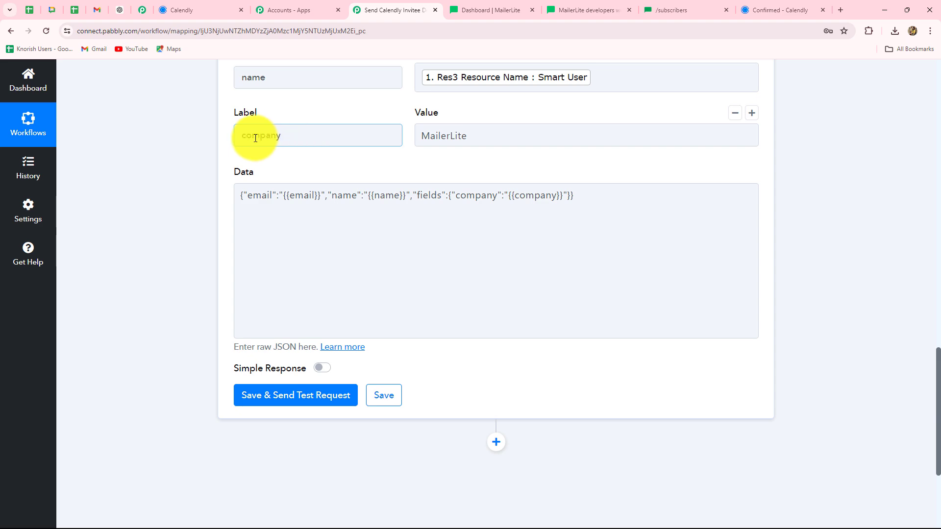
left_click(448, 134)
left_click(489, 227)
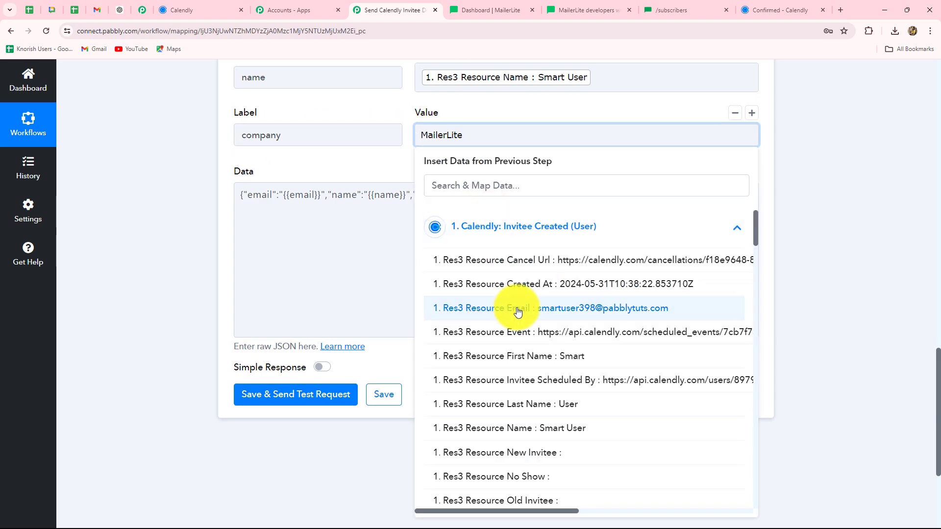
scroll(516, 311, "down", 6)
left_click(864, 190)
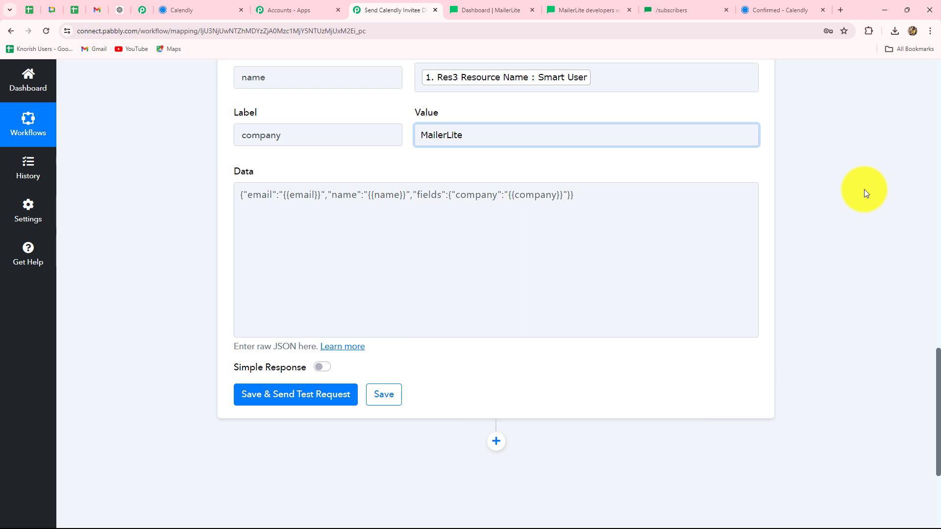
Clear the old API key from the X-MailerLite-ApiKey header value
scroll(657, 286, "up", 2)
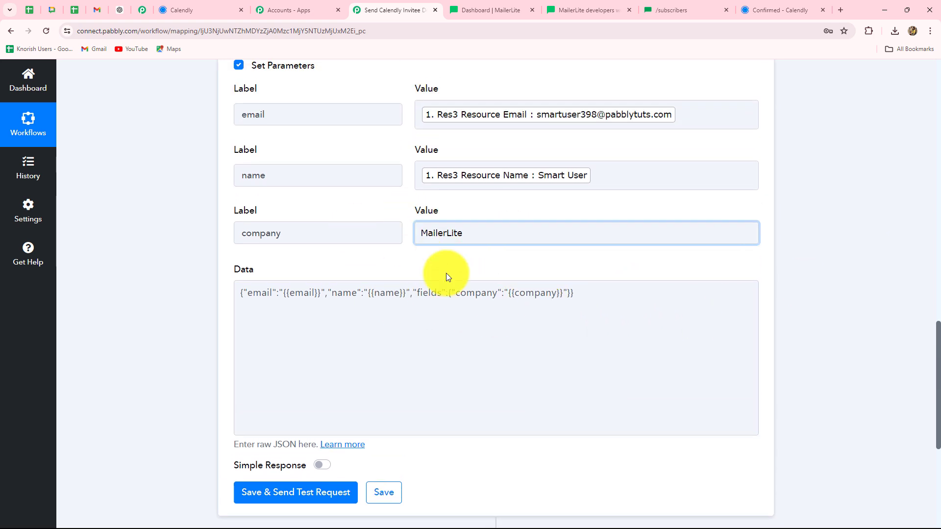
scroll(446, 273, "down", 1)
scroll(544, 344, "up", 6)
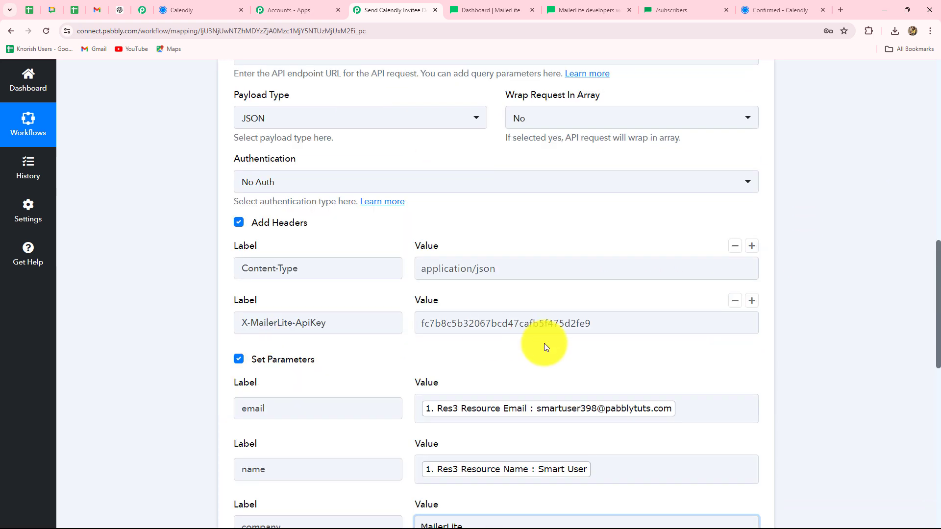
left_click(425, 323)
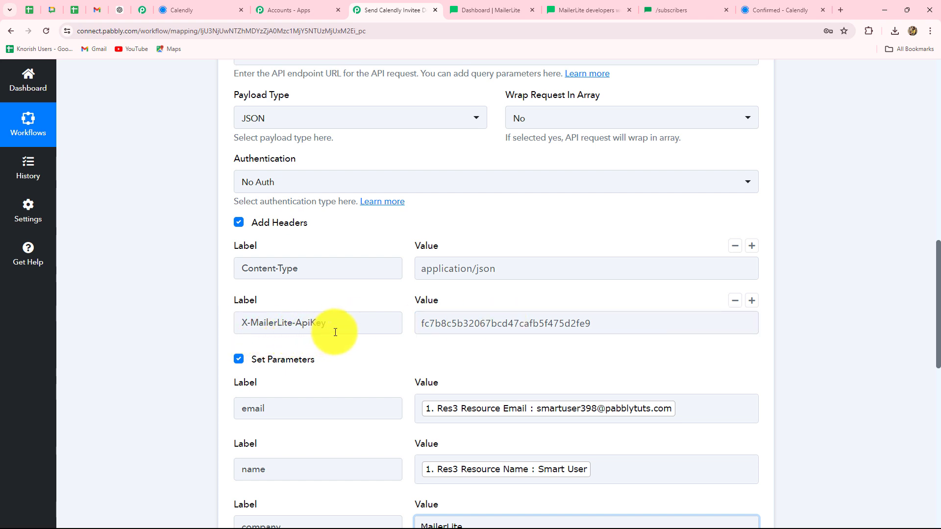
left_click(459, 323)
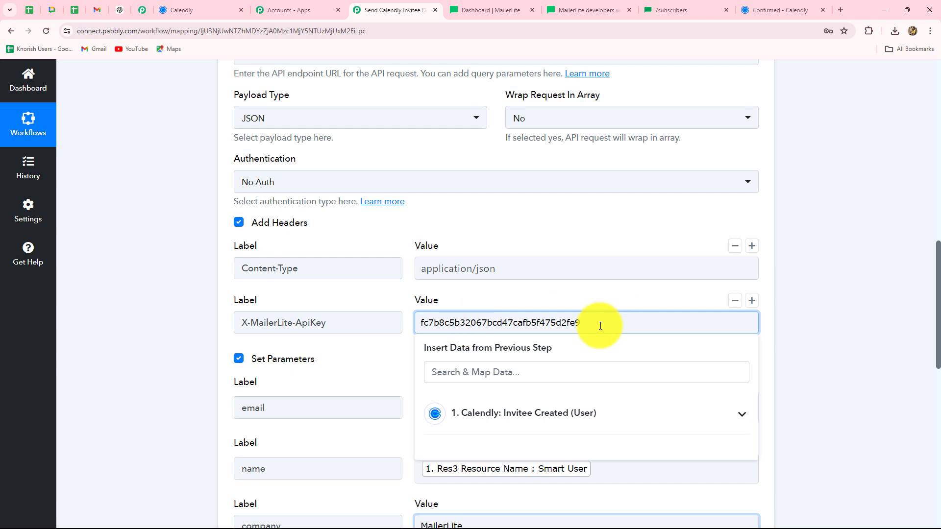
left_click_drag(601, 324, 414, 320)
key("BackSpace")
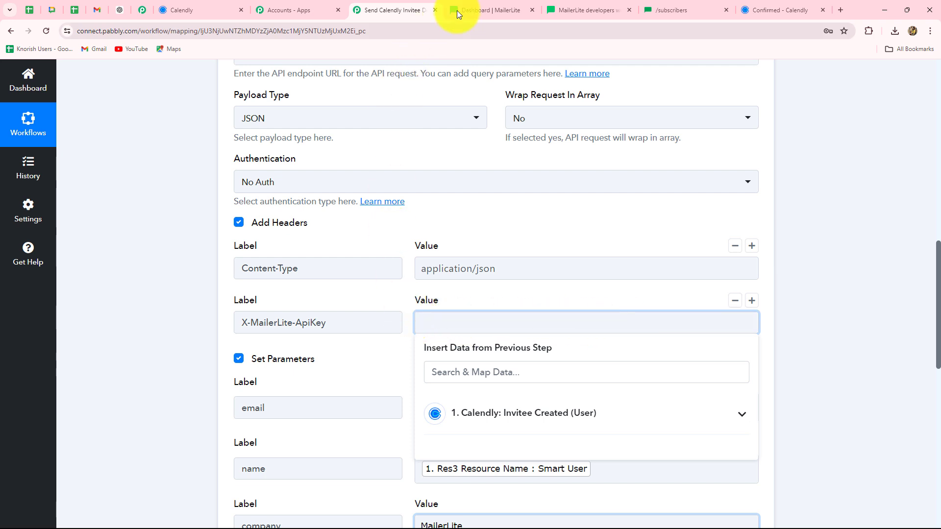
Go to MailerLite's Integrations page and open the Developer API settings
left_click(483, 6)
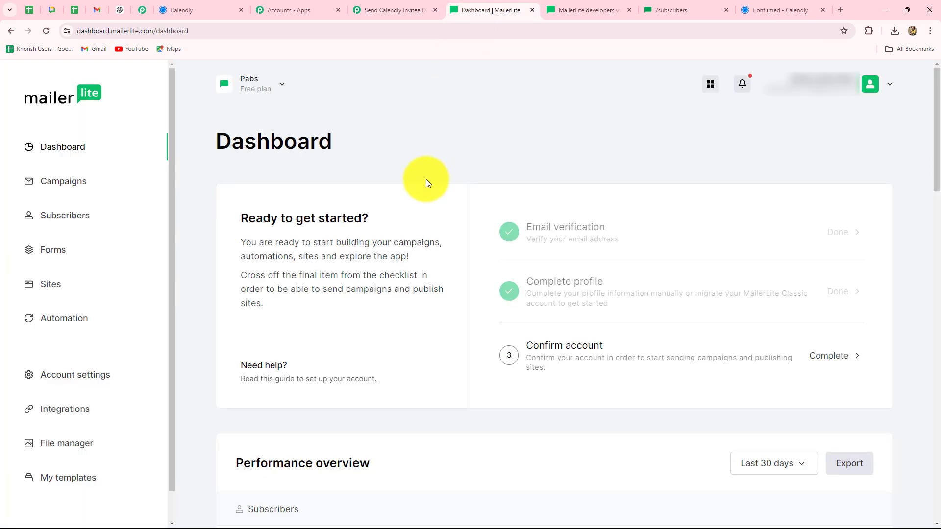
left_click(73, 409)
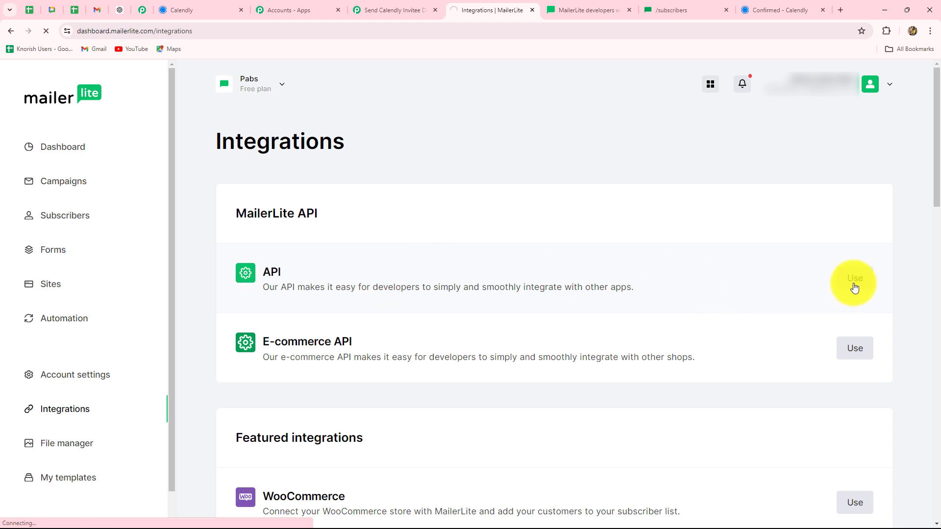
left_click(854, 288)
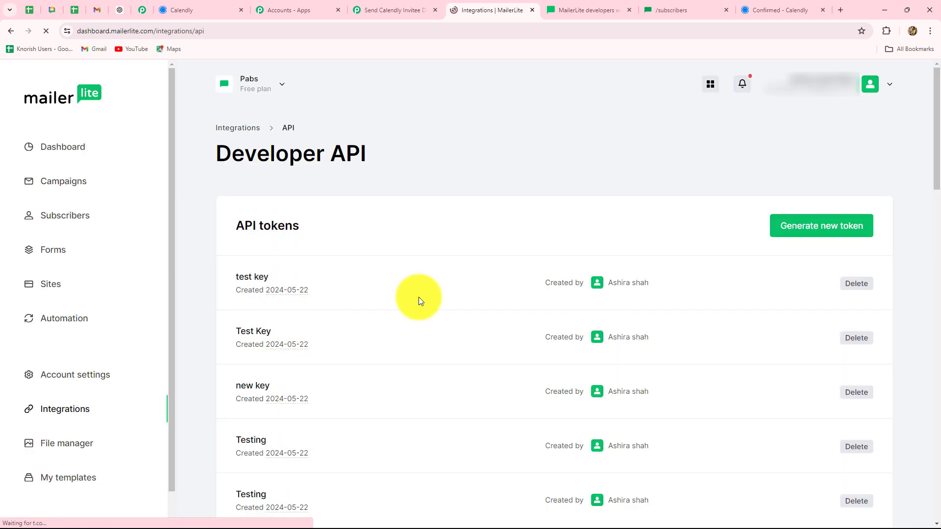
Generate an API token named New Subscribers, accepting the terms, and copy its key
left_click(808, 230)
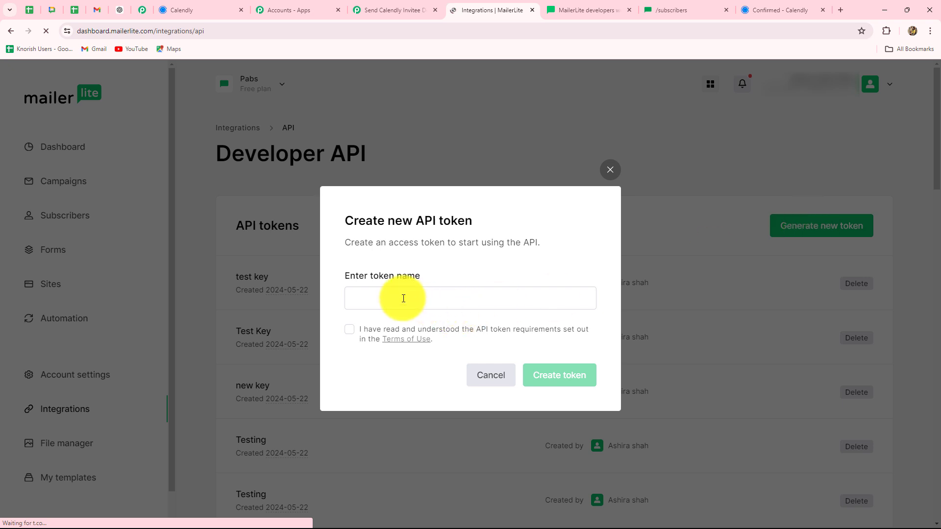
left_click(403, 299)
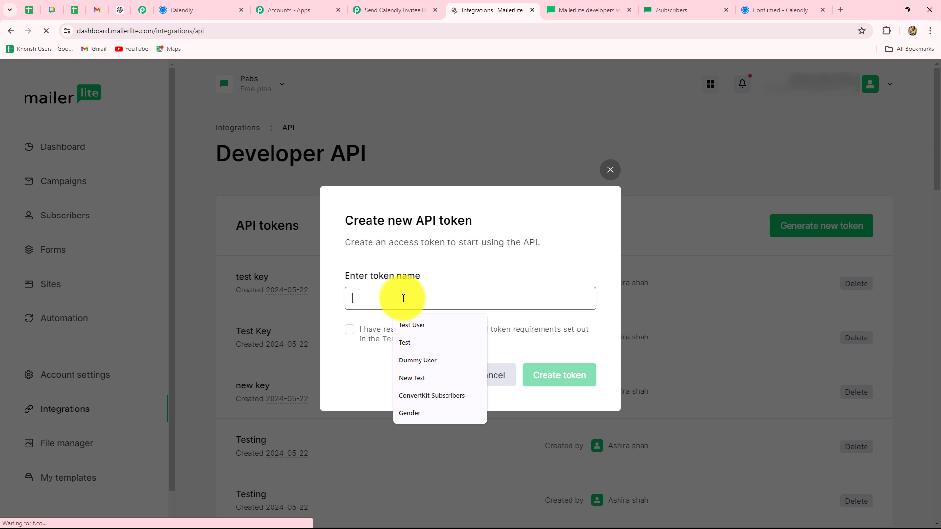
key("ctrl+v")
left_click(414, 327)
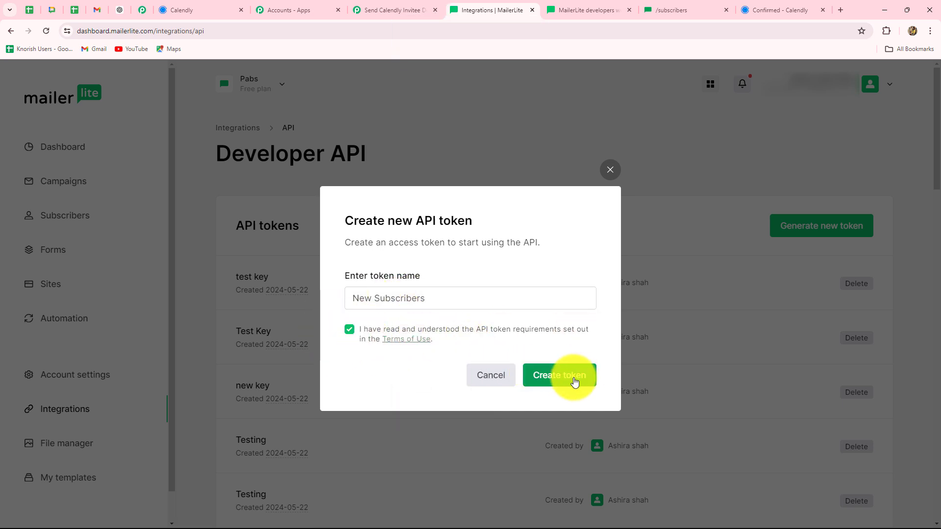
left_click(575, 383)
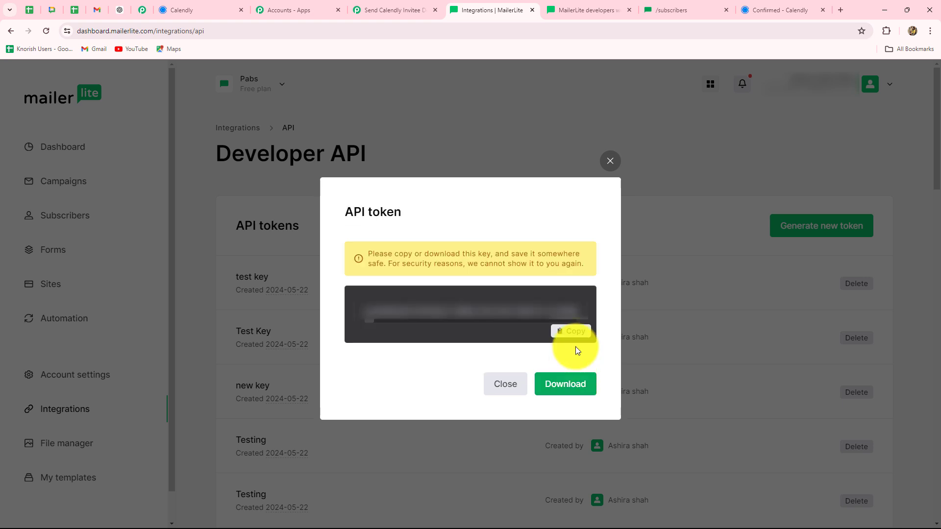
left_click(572, 331)
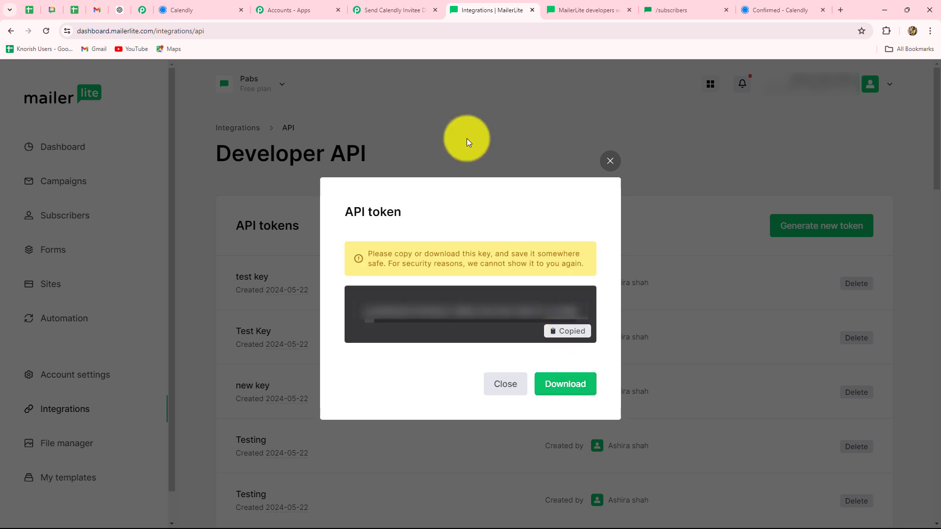
left_click(385, 10)
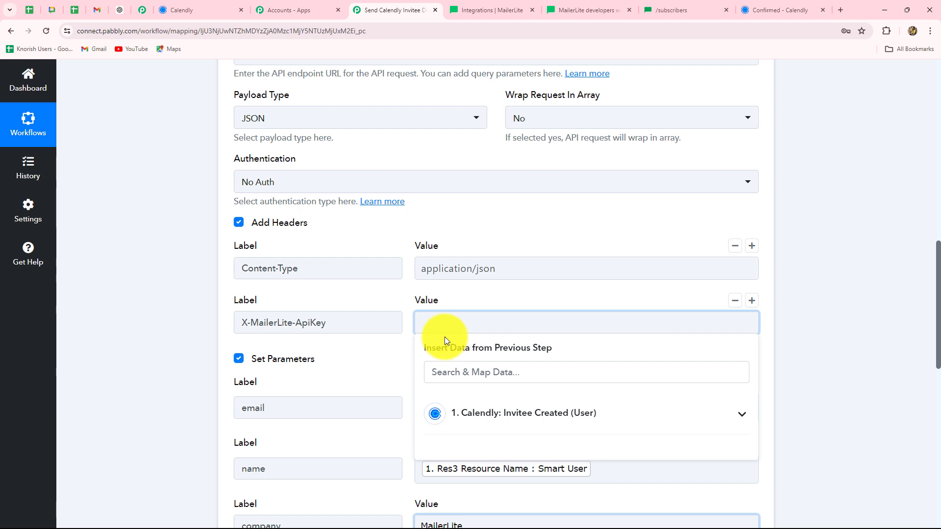
Save and send the test request, then select the subscriber Id returned under Response Received
scroll(872, 311, "down", 10)
left_click(294, 248)
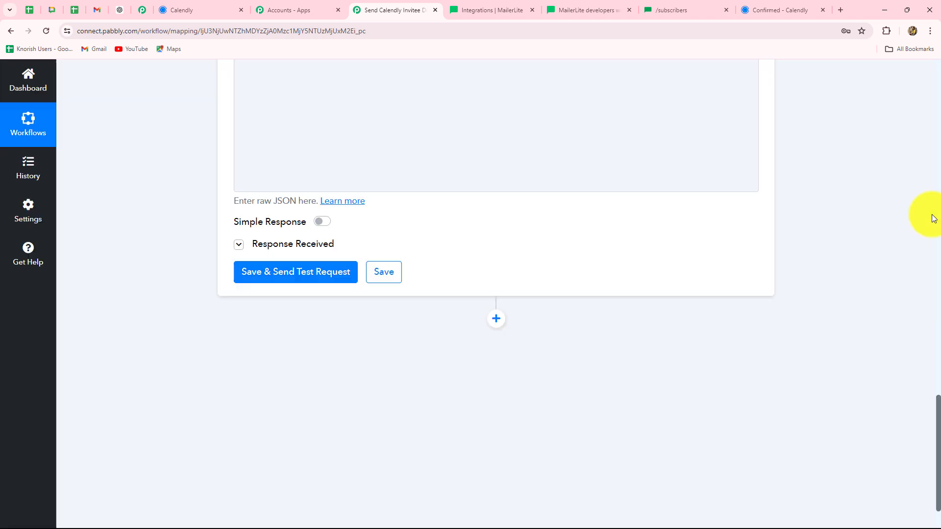
scroll(929, 217, "down", 3)
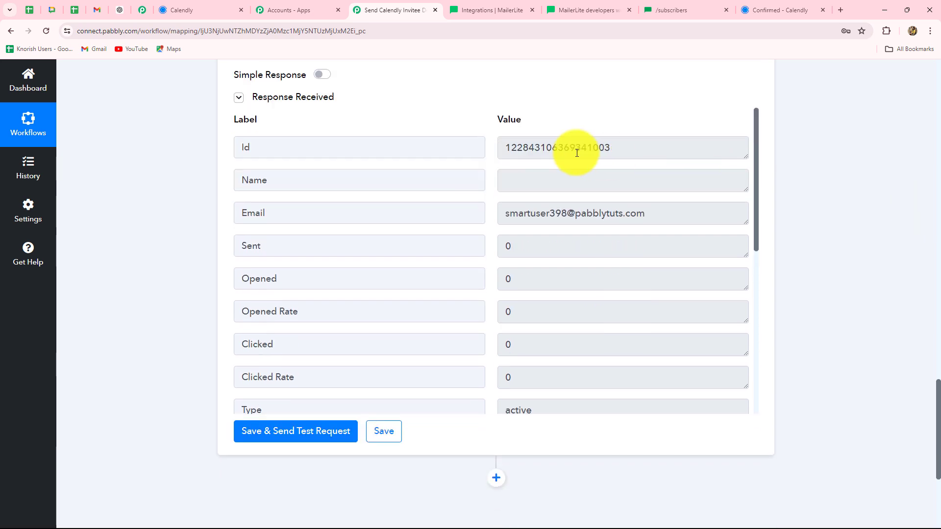
left_click(651, 150)
left_click_drag(651, 150, 484, 149)
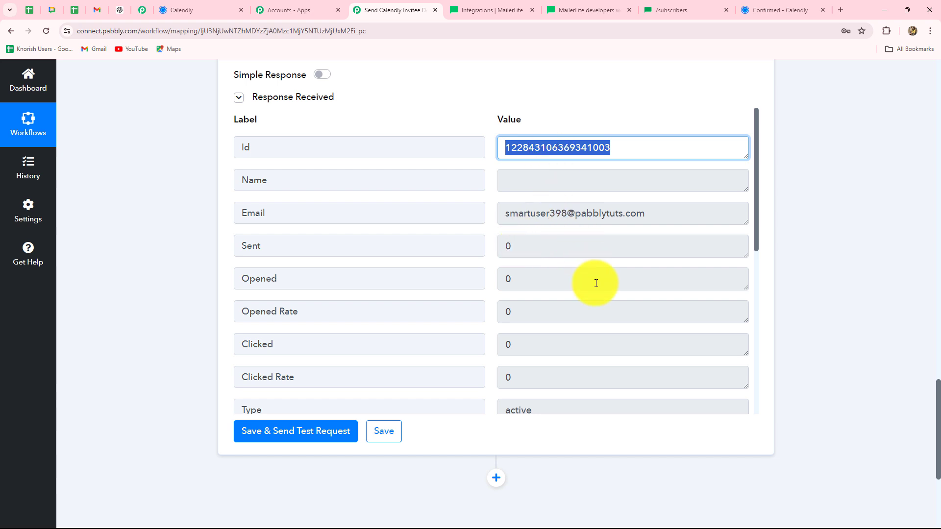
scroll(596, 283, "down", 5)
scroll(596, 283, "up", 4)
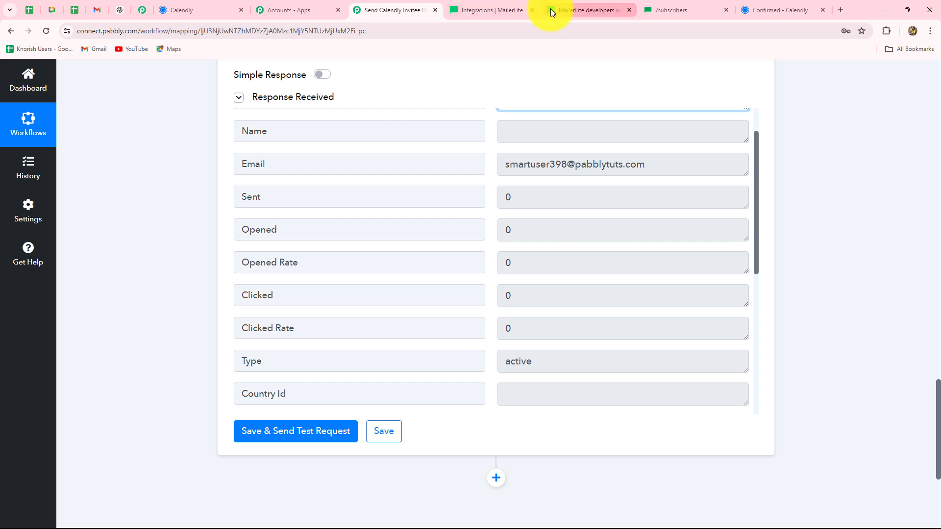
Open the newest MailerLite subscriber's profile, confirming it was added via api with company MailerLite
left_click(475, 10)
left_click(296, 228)
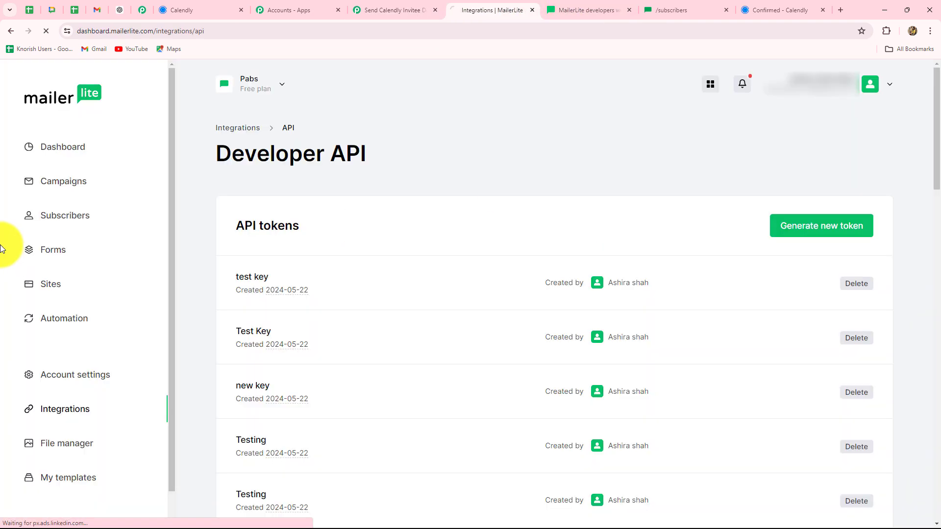
left_click(57, 218)
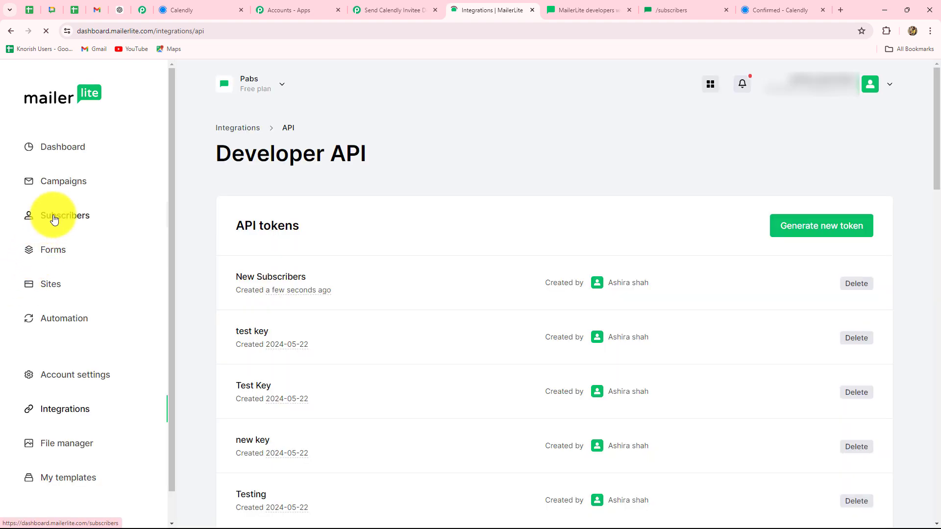
scroll(337, 332, "down", 4)
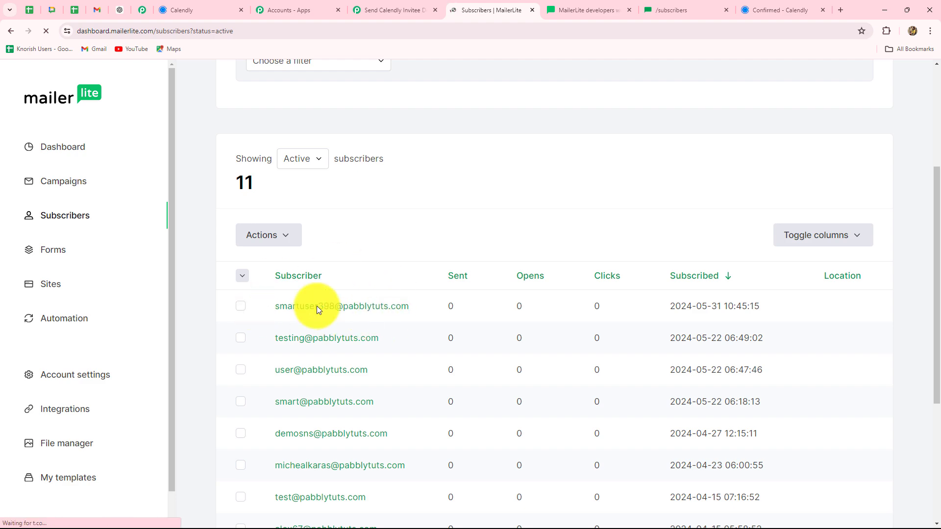
left_click(366, 307)
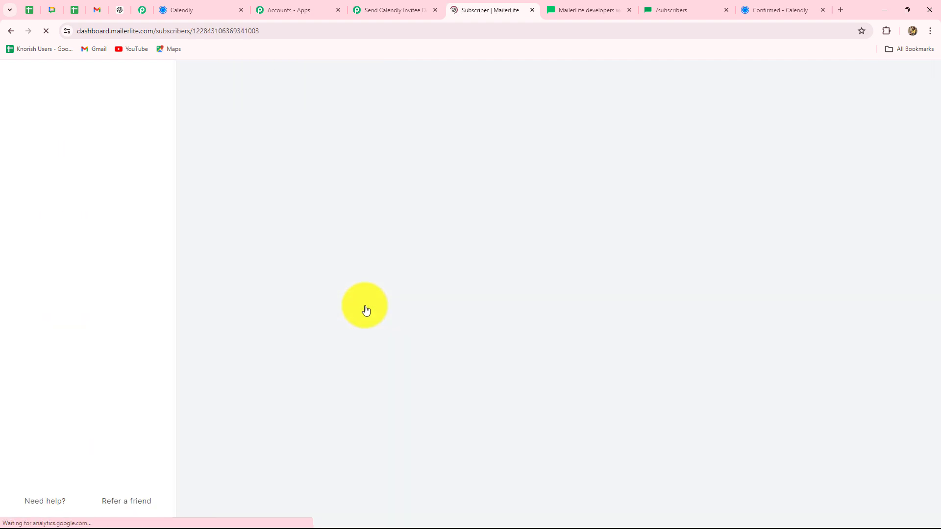
scroll(365, 309, "down", 6)
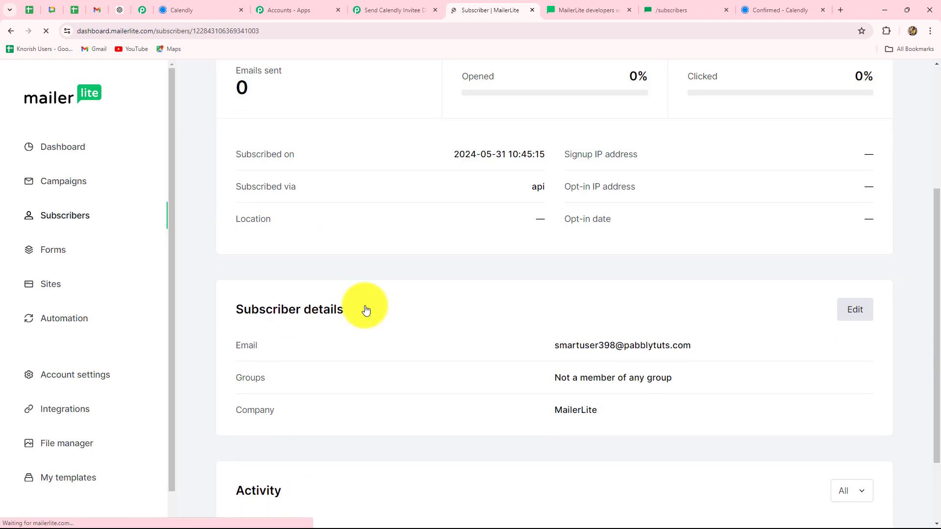
scroll(411, 264, "up", 3)
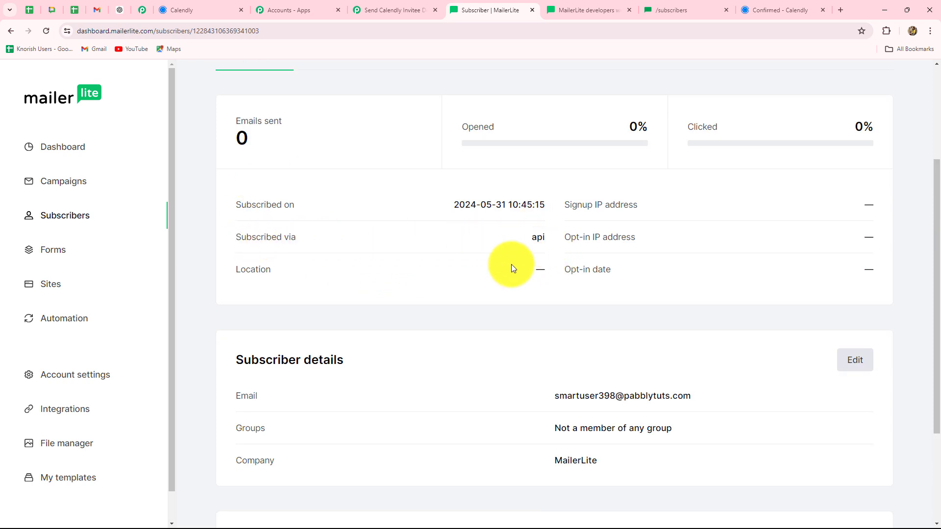
left_click(385, 9)
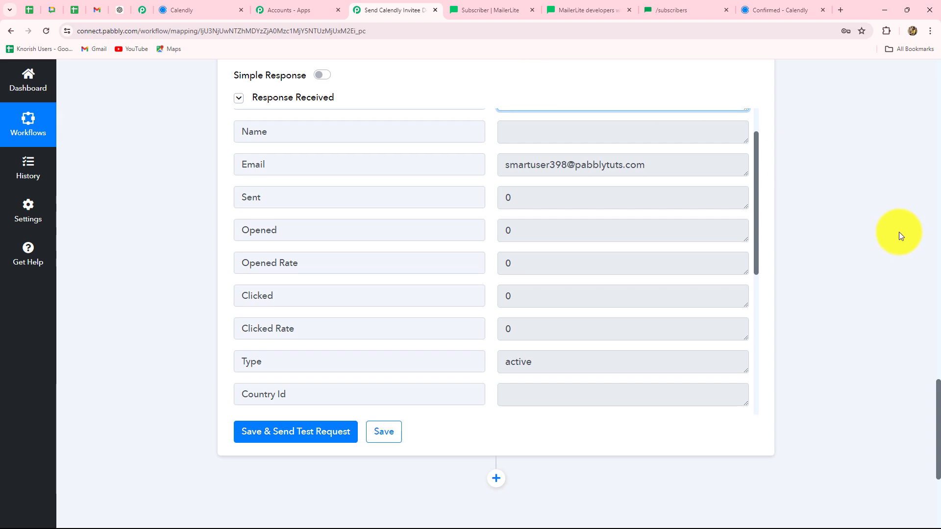
Scroll to the workflow top showing the ON toggle, Calendly trigger and API by Pabbly action
scroll(899, 232, "up", 9)
scroll(899, 231, "up", 5)
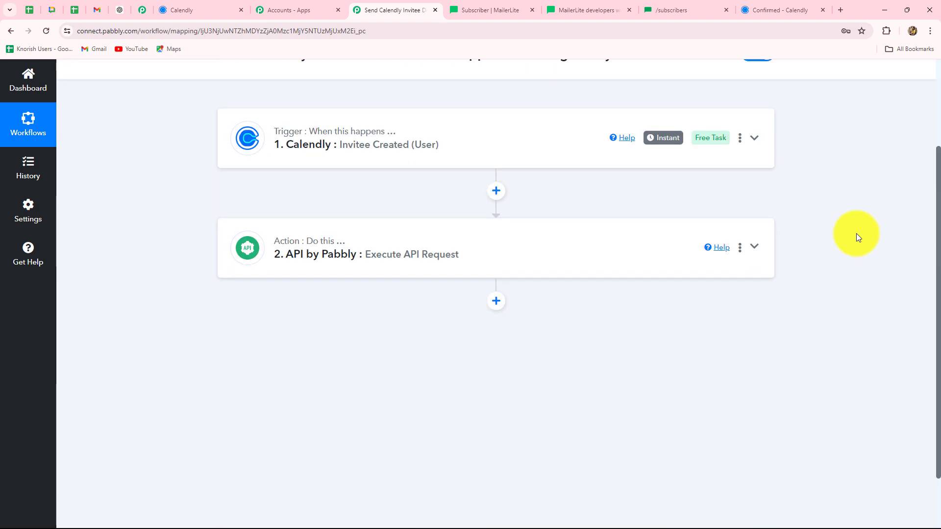
scroll(857, 233, "up", 3)
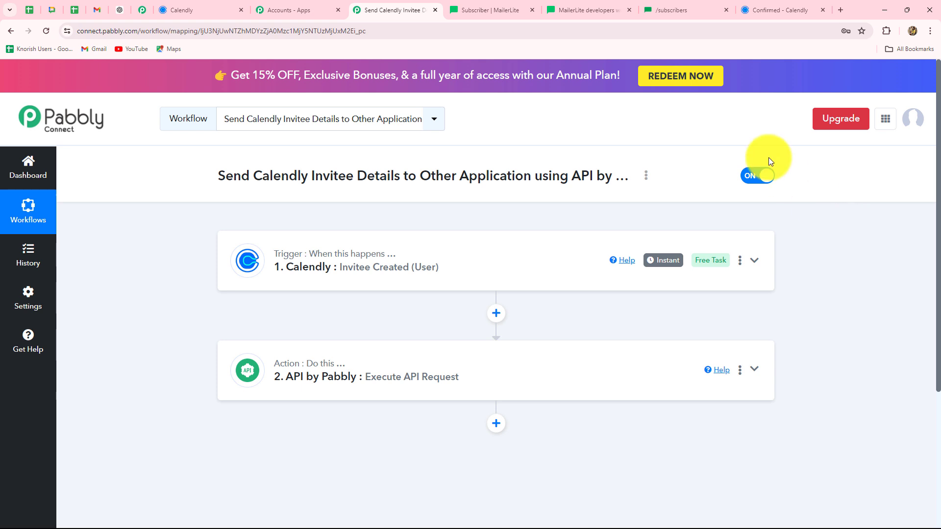
Open the 30 Minute Meeting booking link in a new tab and pick 9:30am, Thursday, June 6, 2024
left_click(211, 10)
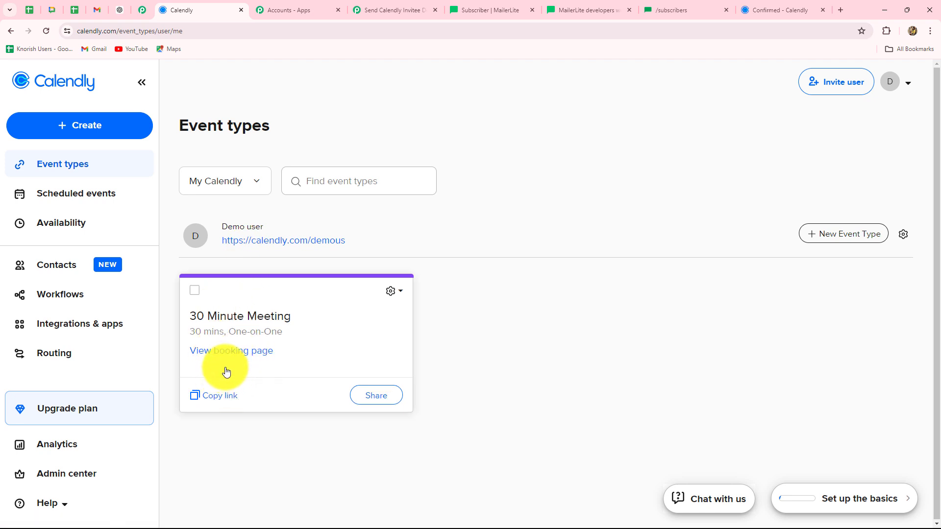
left_click(219, 397)
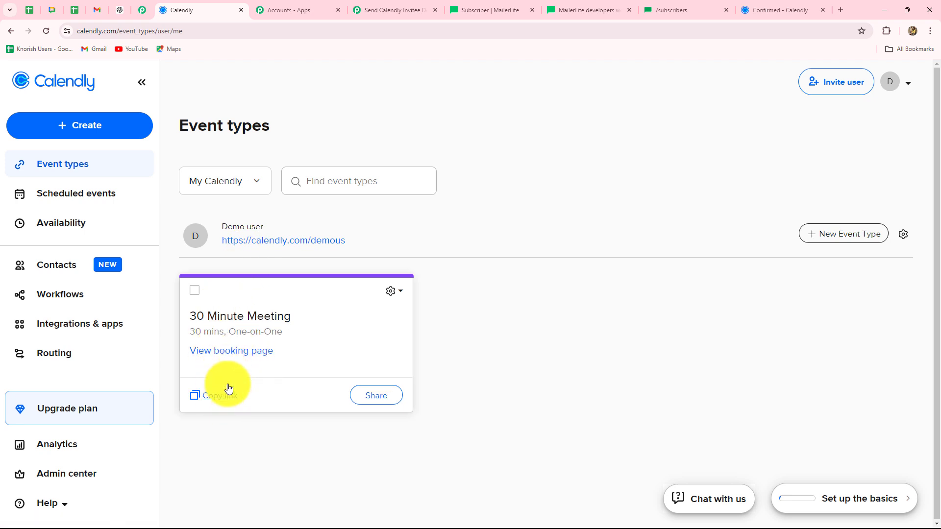
left_click(836, 13)
key("ctrl+v")
key("Return")
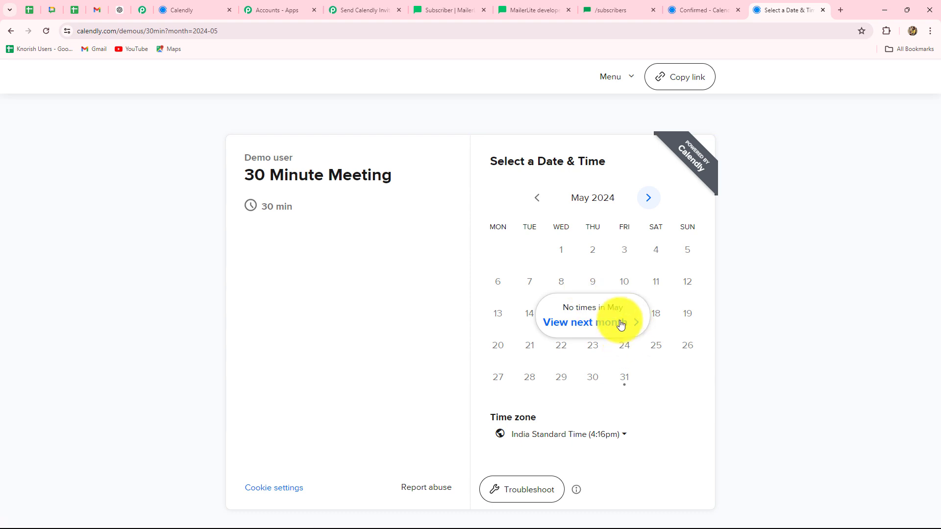
left_click(621, 324)
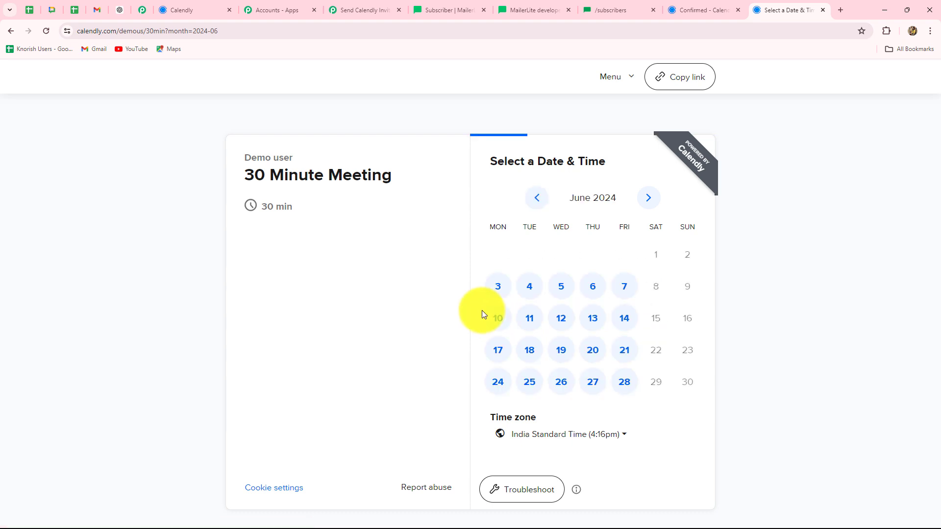
left_click(592, 292)
left_click(688, 279)
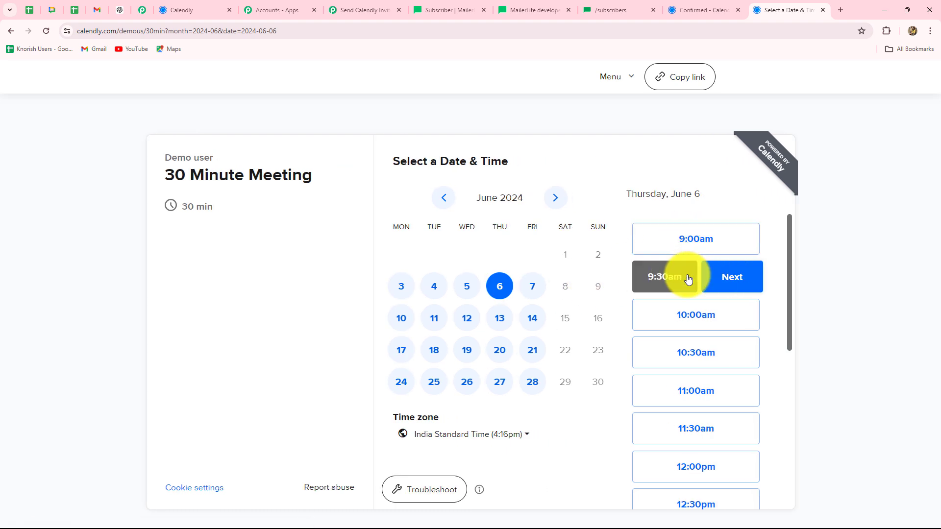
left_click(710, 276)
Fill in the test invitee's first and last name, email and mobile number, and schedule the event
type("New")
left_click(539, 203)
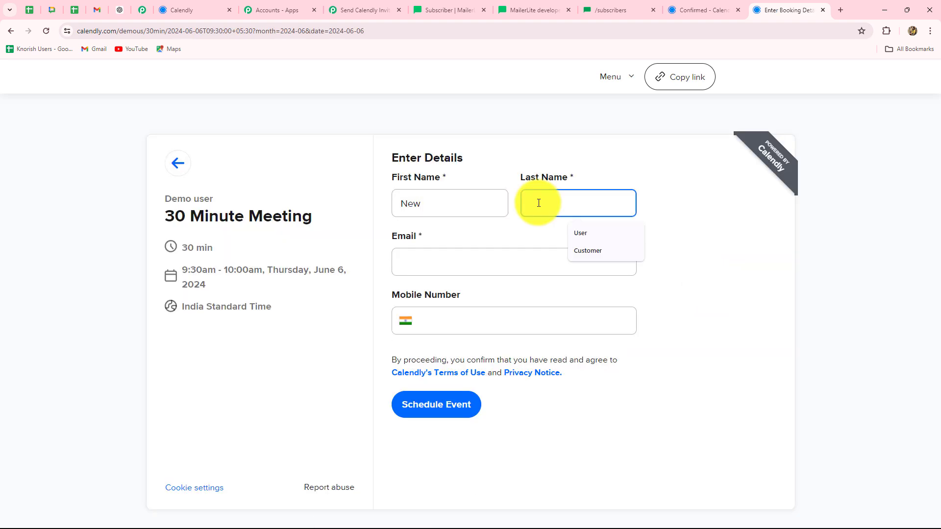
type("User")
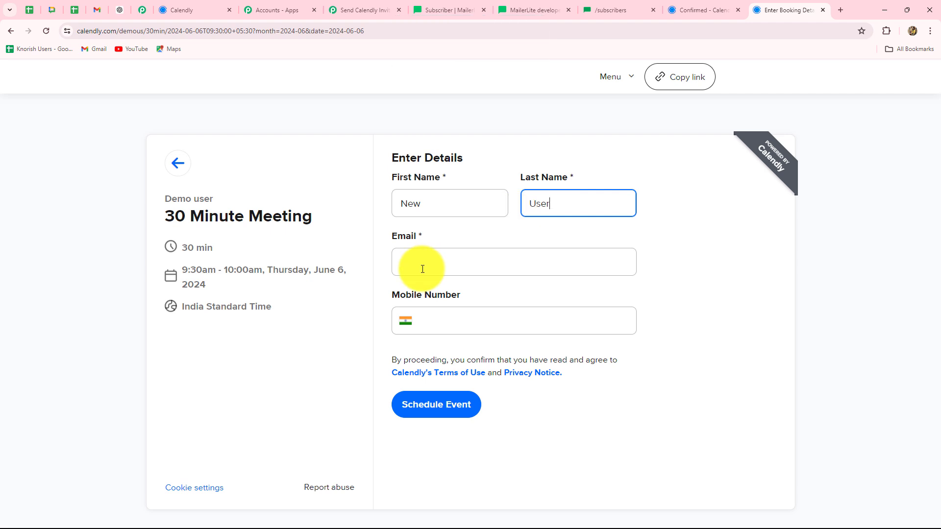
left_click(422, 269)
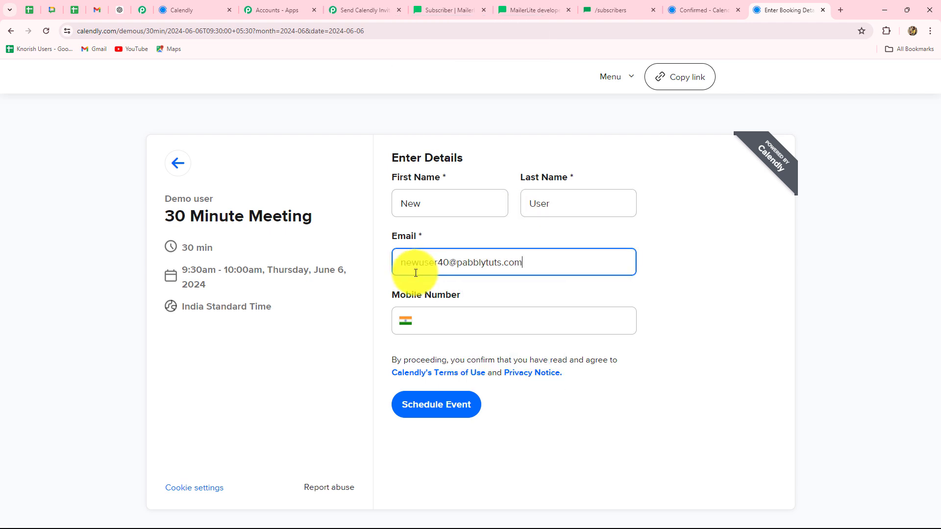
left_click(429, 325)
type("6767676767")
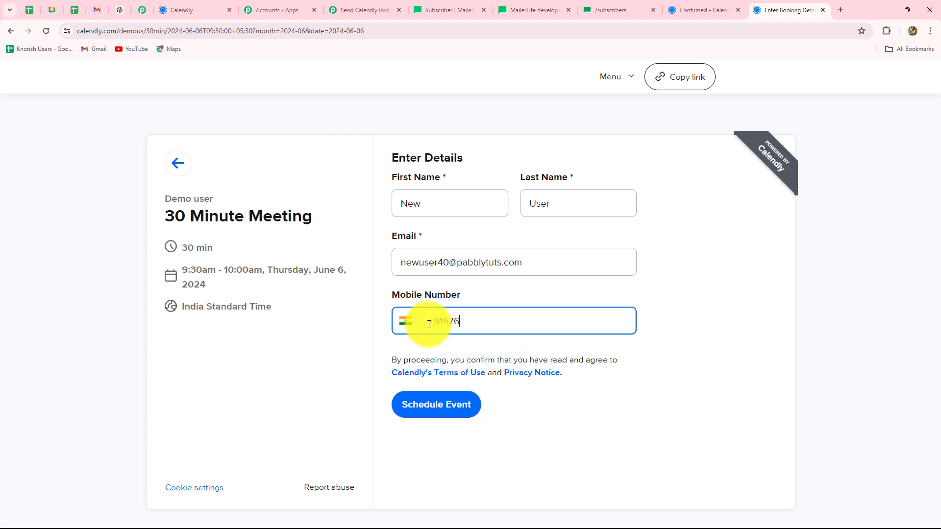
left_click(444, 413)
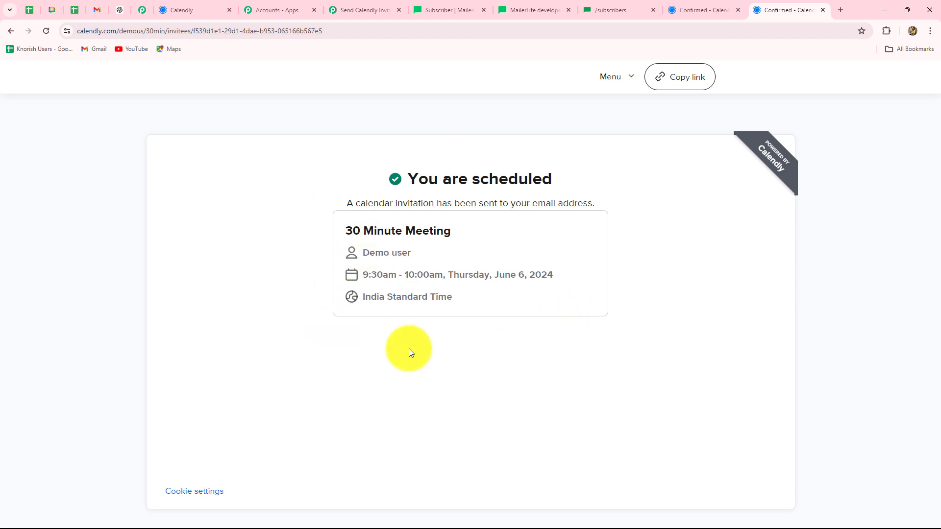
Open the newest MailerLite subscriber, confirming 12 active subscribers and an api source at 10:47:30
left_click(451, 8)
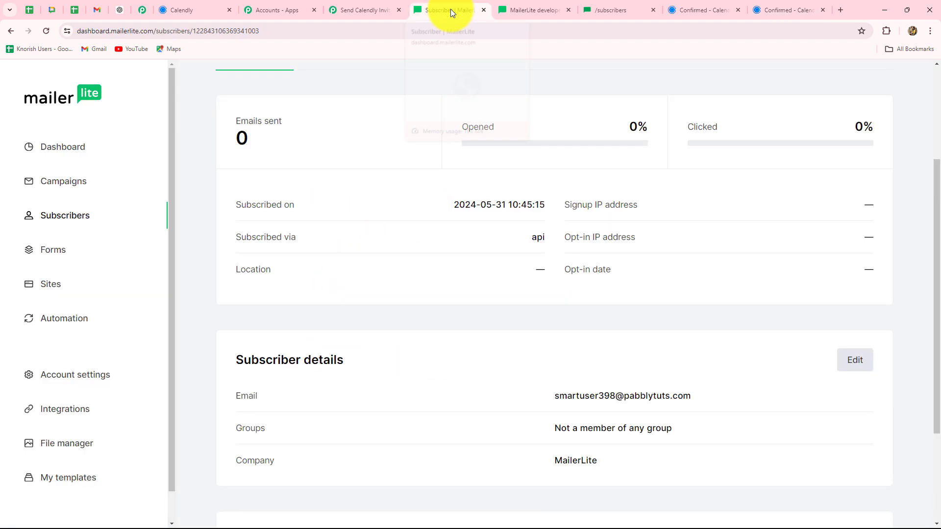
left_click(55, 221)
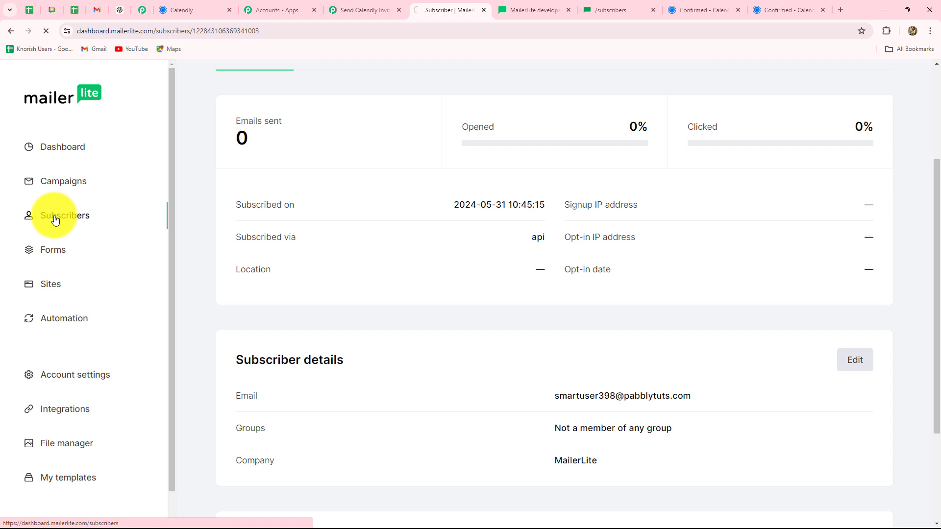
scroll(222, 304, "down", 4)
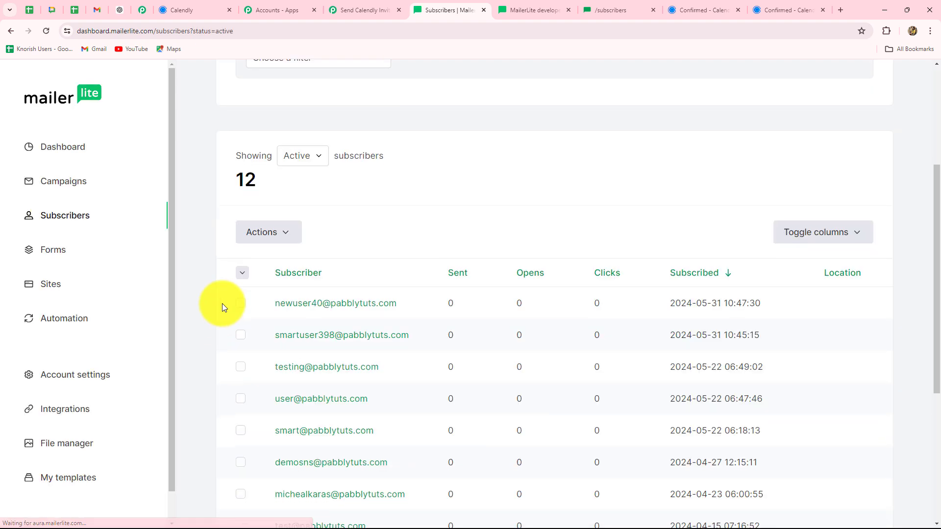
scroll(222, 304, "down", 1)
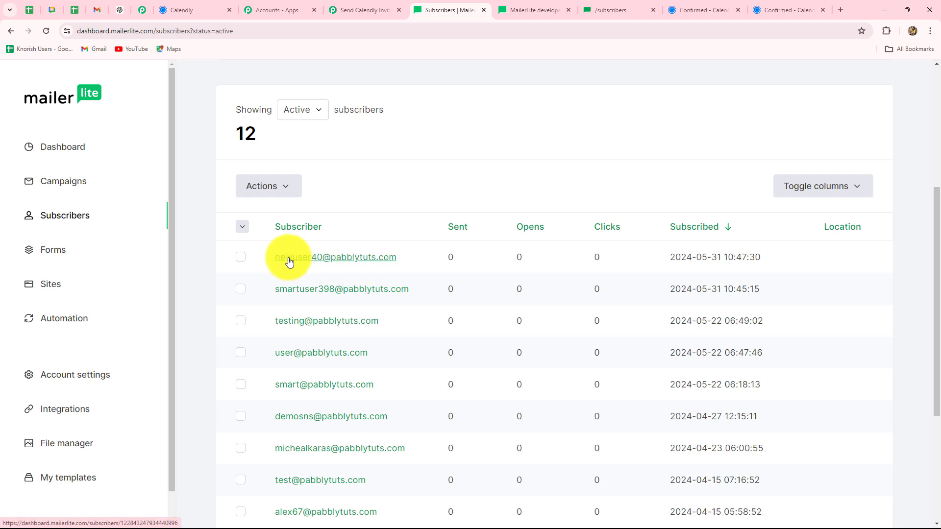
left_click(353, 262)
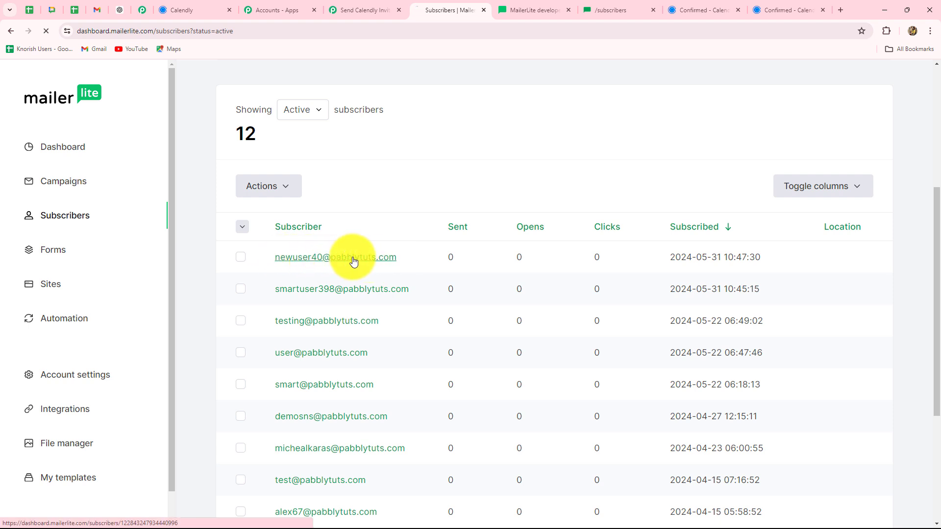
scroll(550, 240, "down", 3)
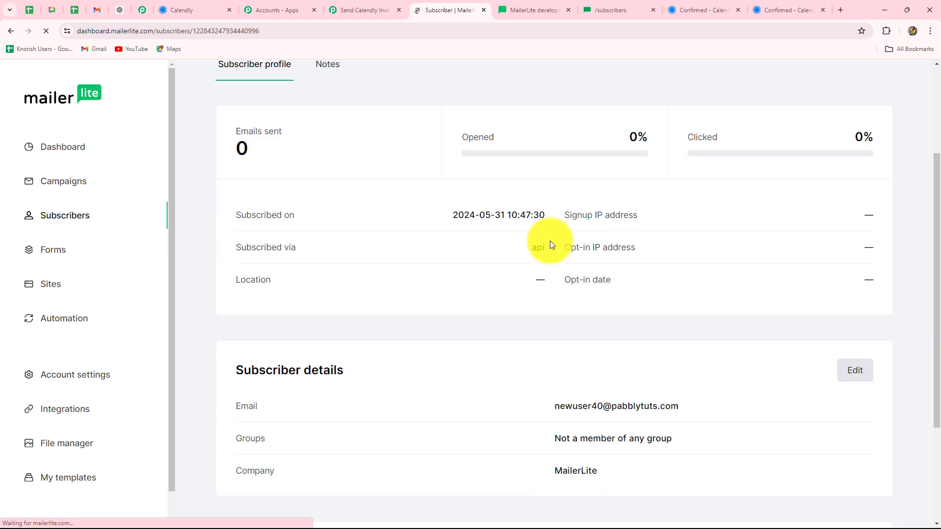
left_click(377, 10)
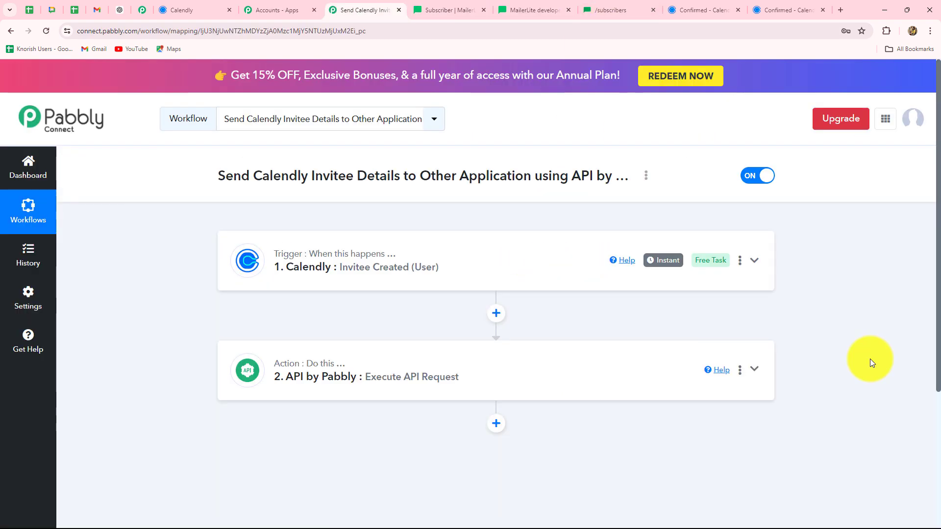